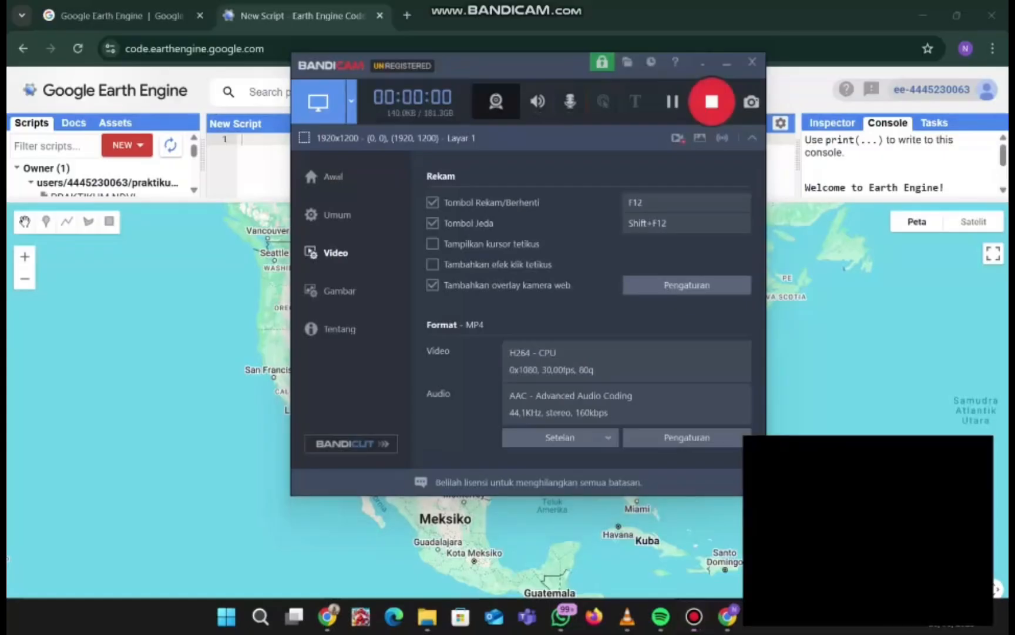
click(726, 62)
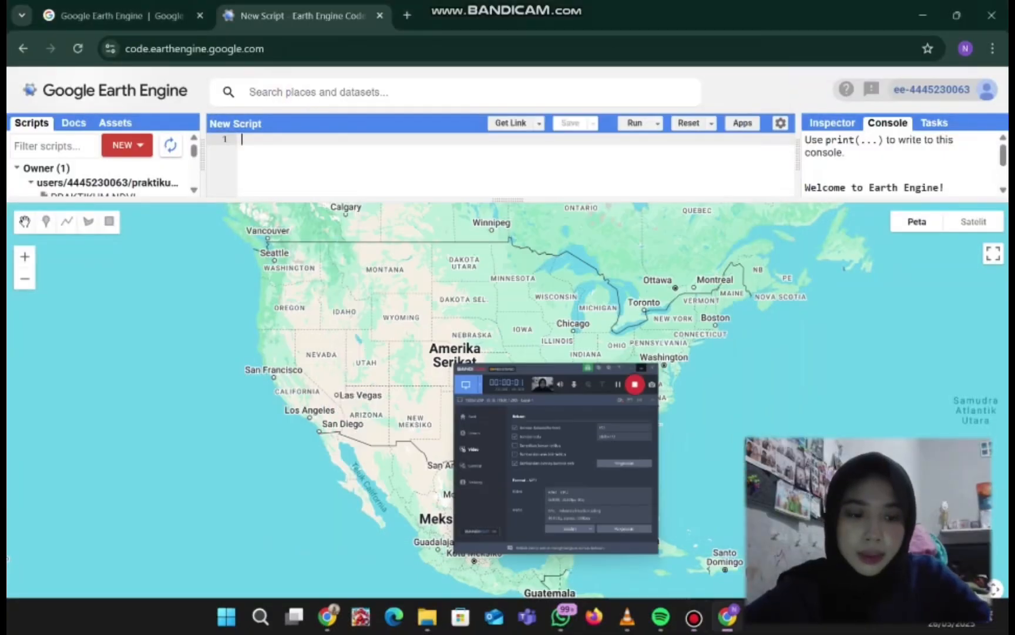
key(XF86MonBrightnessDown)
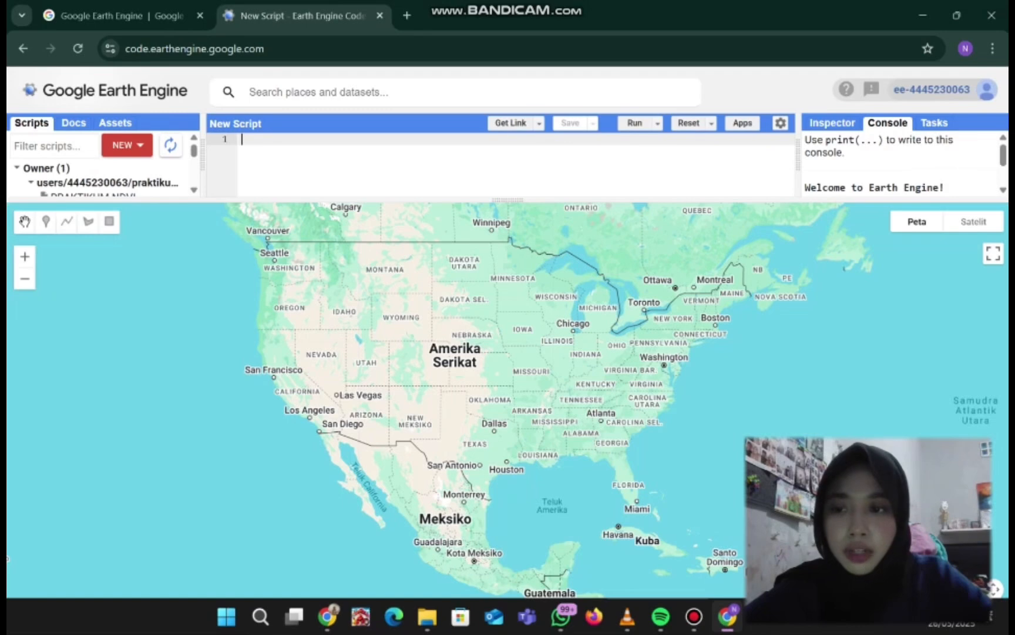
Step: Create a folder named PULAU PANJANG NDVI in the praktikum_supervised repository
click(127, 145)
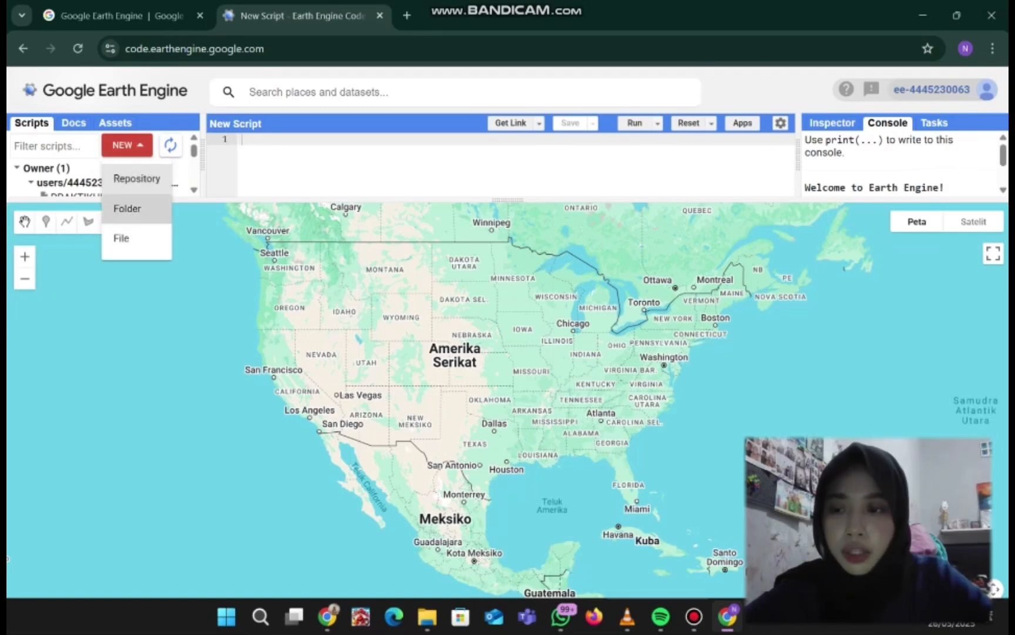
click(127, 208)
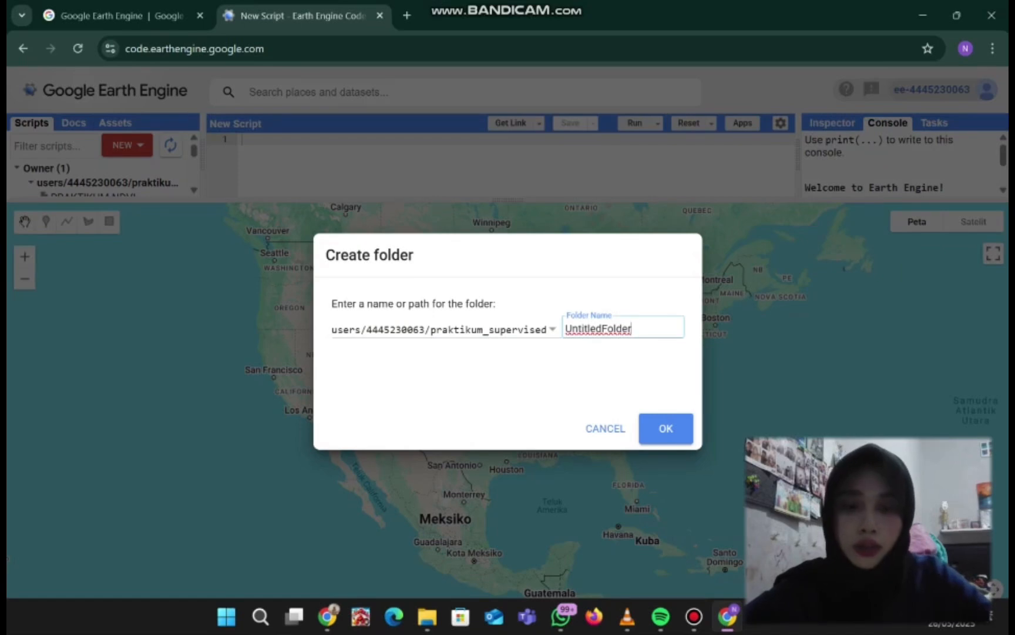
key(BackSpace)
key(BackSpace)
key(BackSpace)
key(BackSpace)
key(BackSpace)
key(BackSpace)
key(BackSpace)
key(BackSpace)
key(BackSpace)
key(BackSpace)
key(BackSpace)
key(BackSpace)
key(BackSpace)
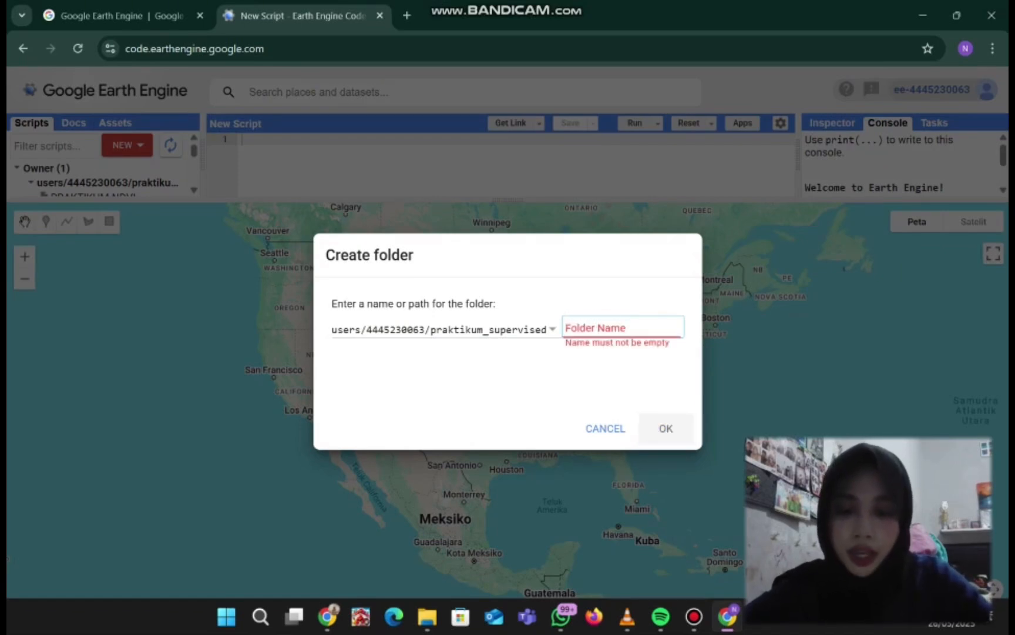
text(PULAU PANJAN)
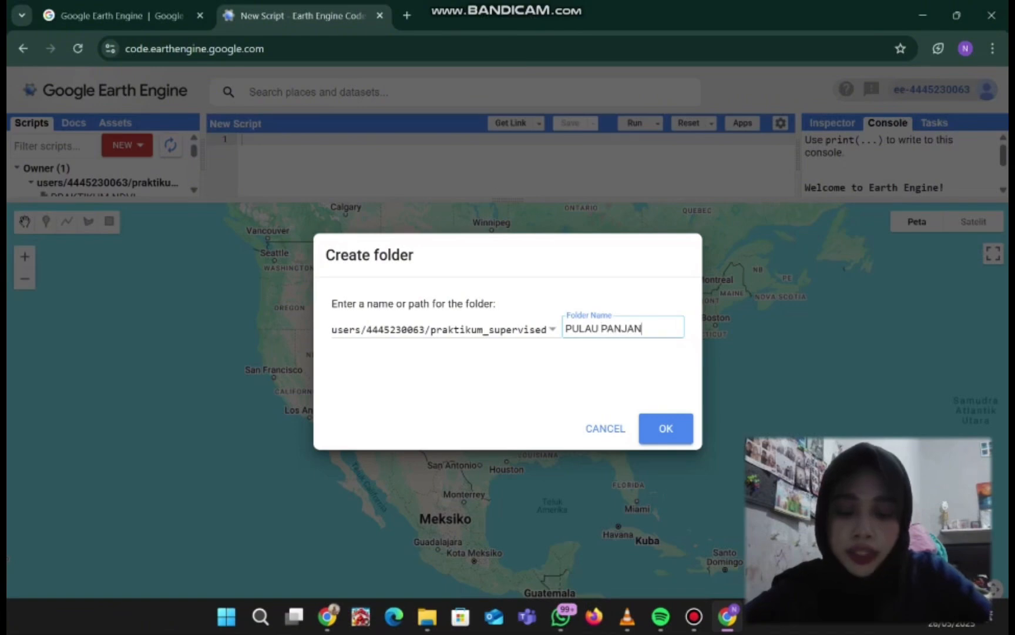
text(G NDVI)
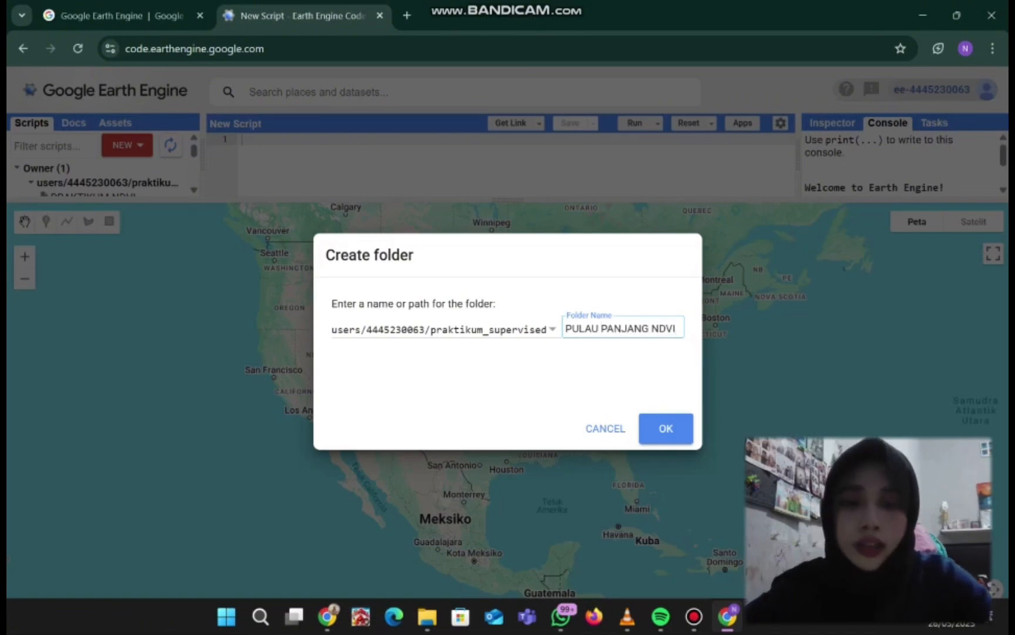
key(Return)
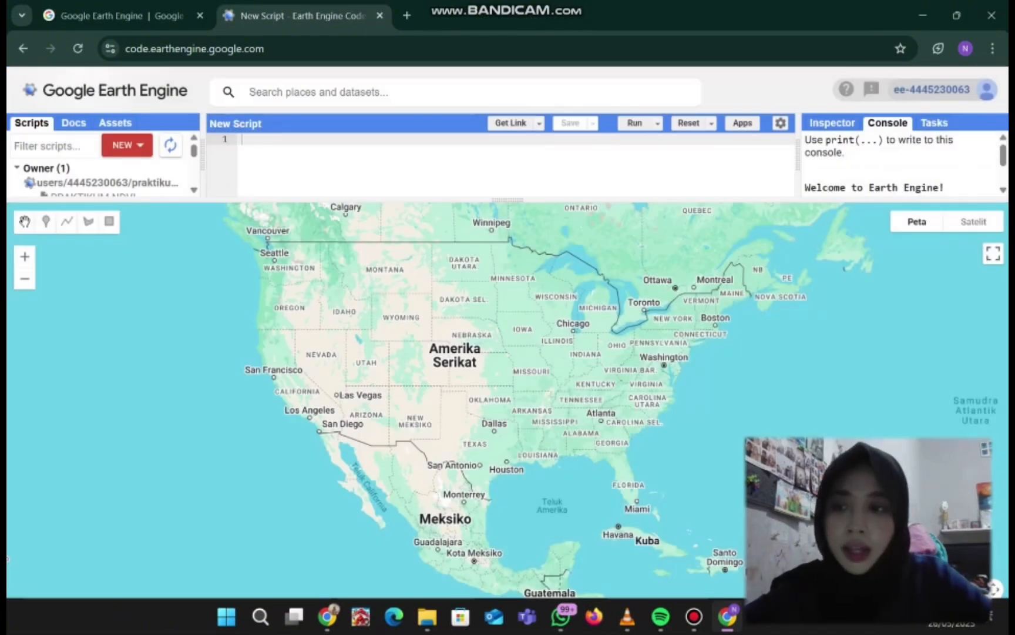
Step: Expand the PULAU PANJANG NDVI folder in the script list to check its contents
scroll(102, 177, down, 1)
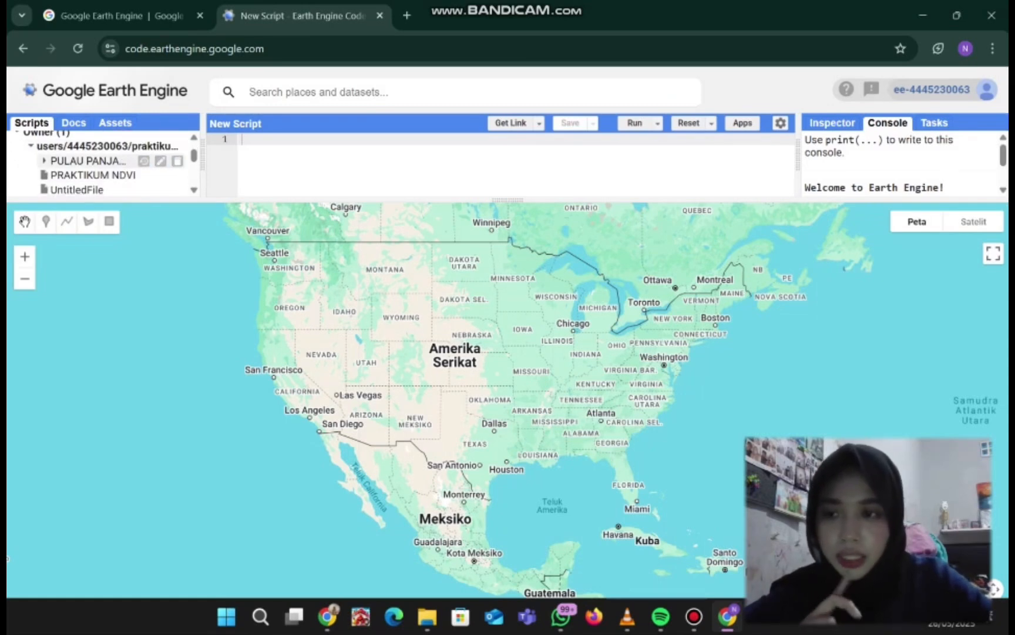
click(87, 161)
click(87, 161)
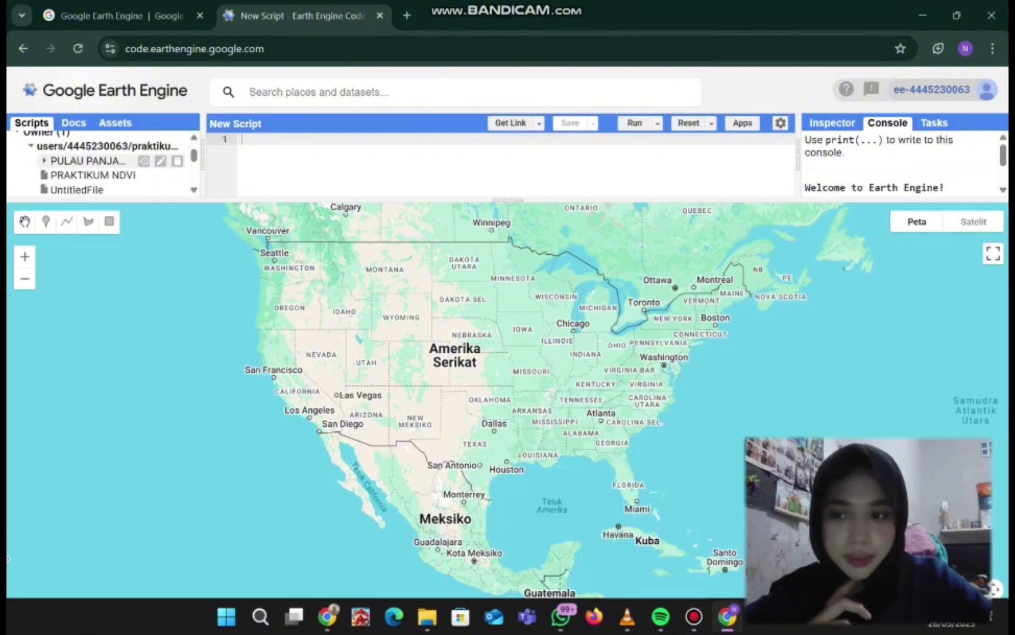
click(87, 161)
click(87, 161)
click(86, 161)
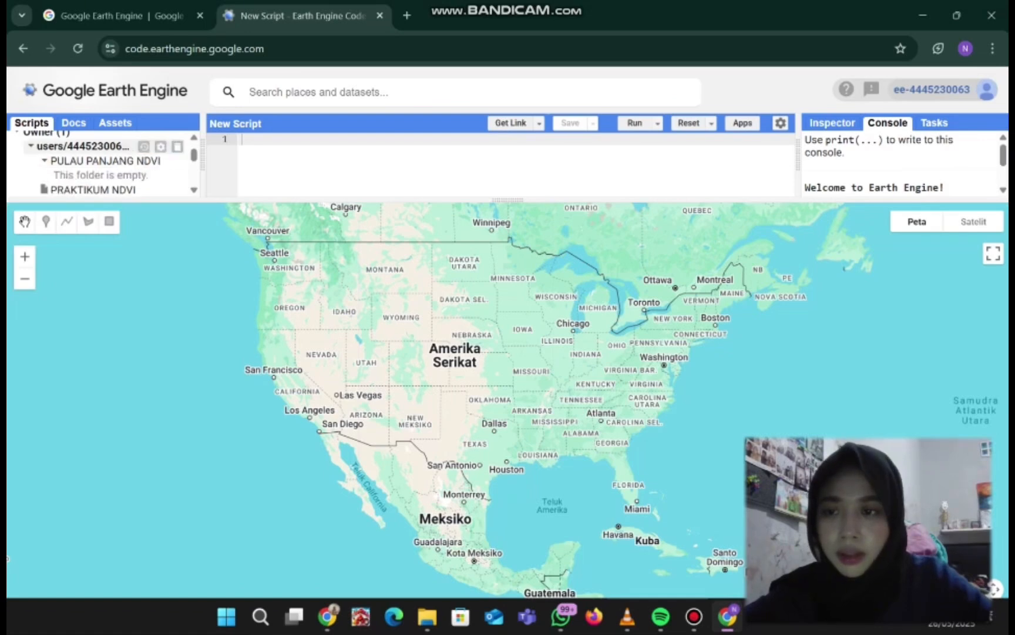
click(160, 161)
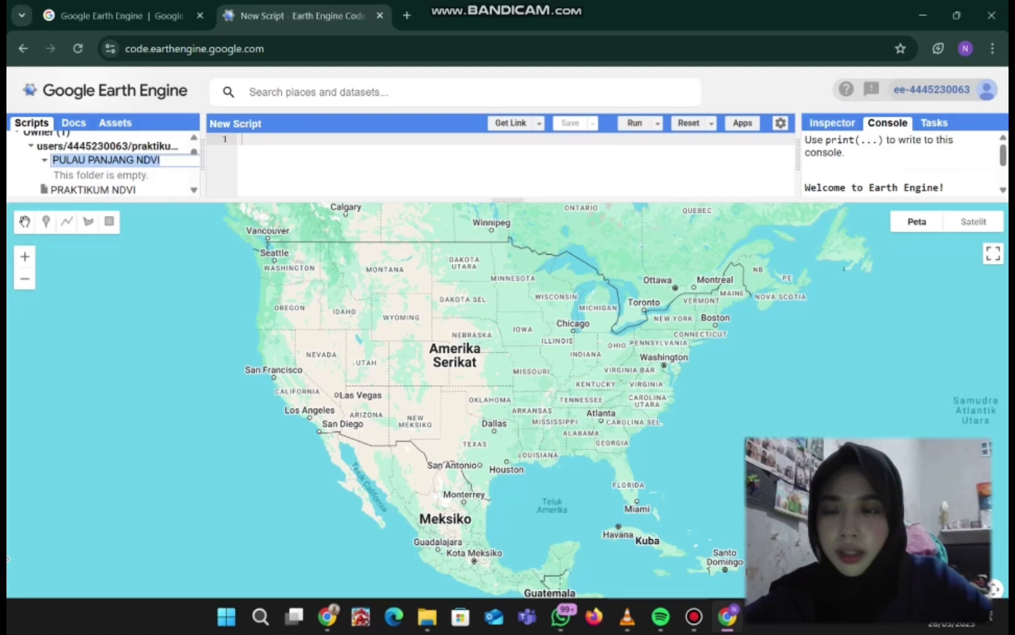
click(160, 189)
scroll(160, 176, down, 1)
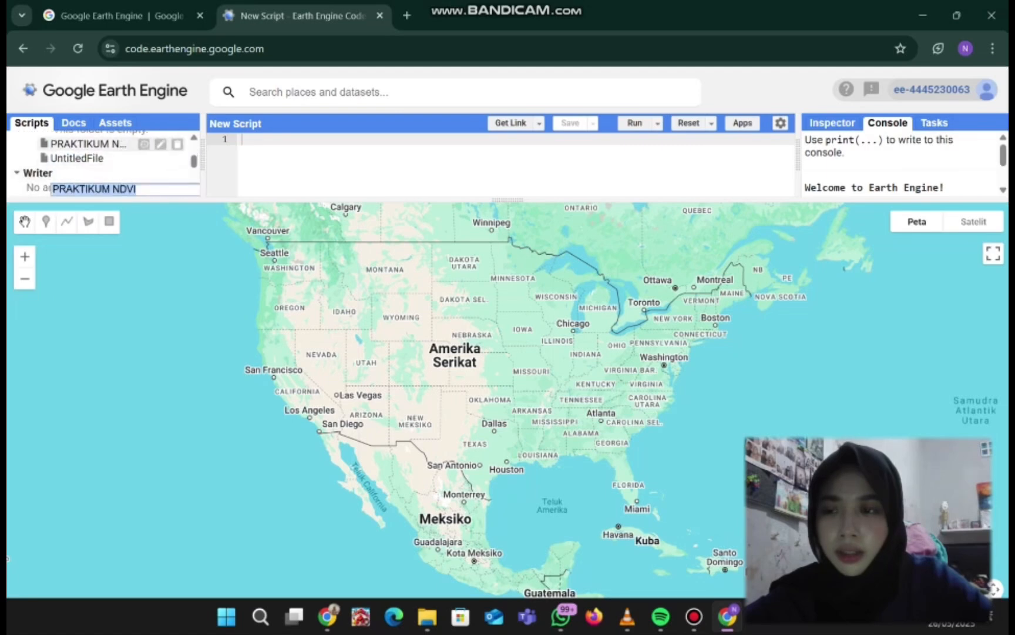
Step: Open the PRAKTIKUM NDVI script and delete all of its code lines
click(160, 144)
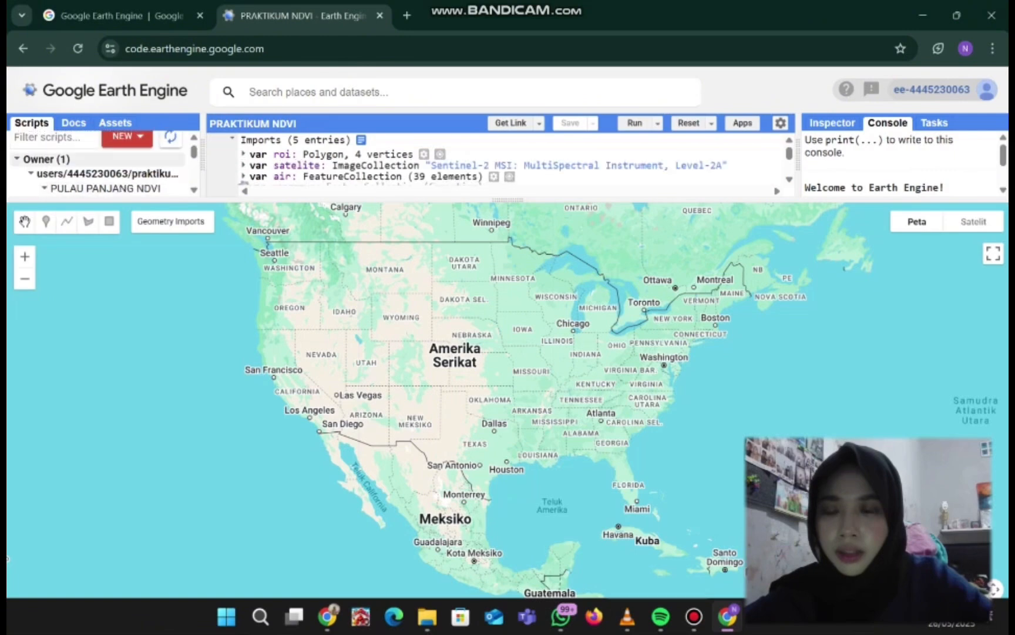
scroll(147, 159, down, 1)
click(232, 139)
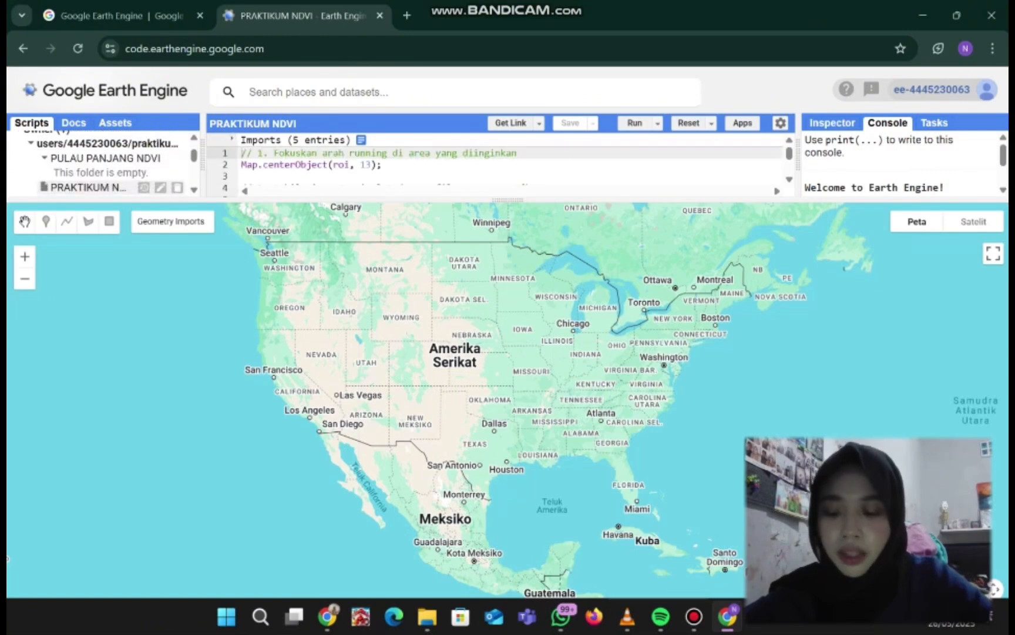
key(ctrl+a)
click(243, 176)
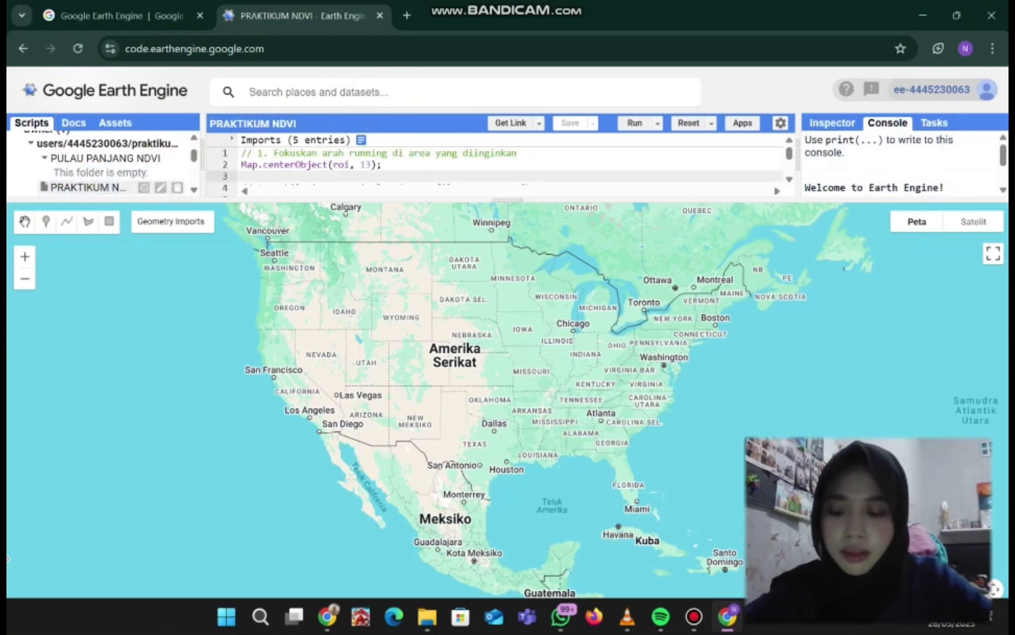
key(ctrl+a)
key(BackSpace)
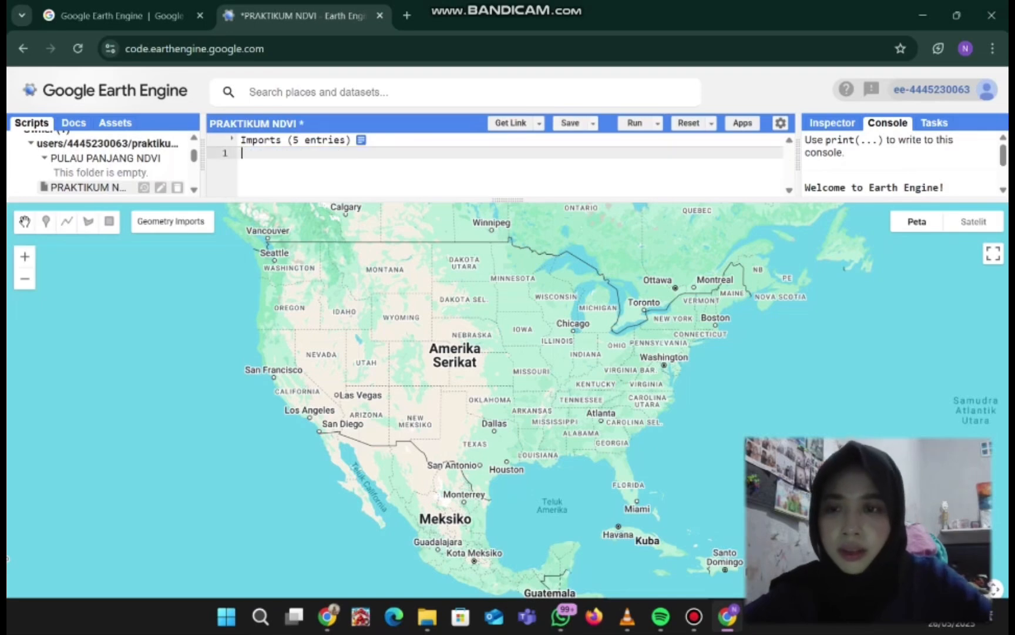
click(87, 158)
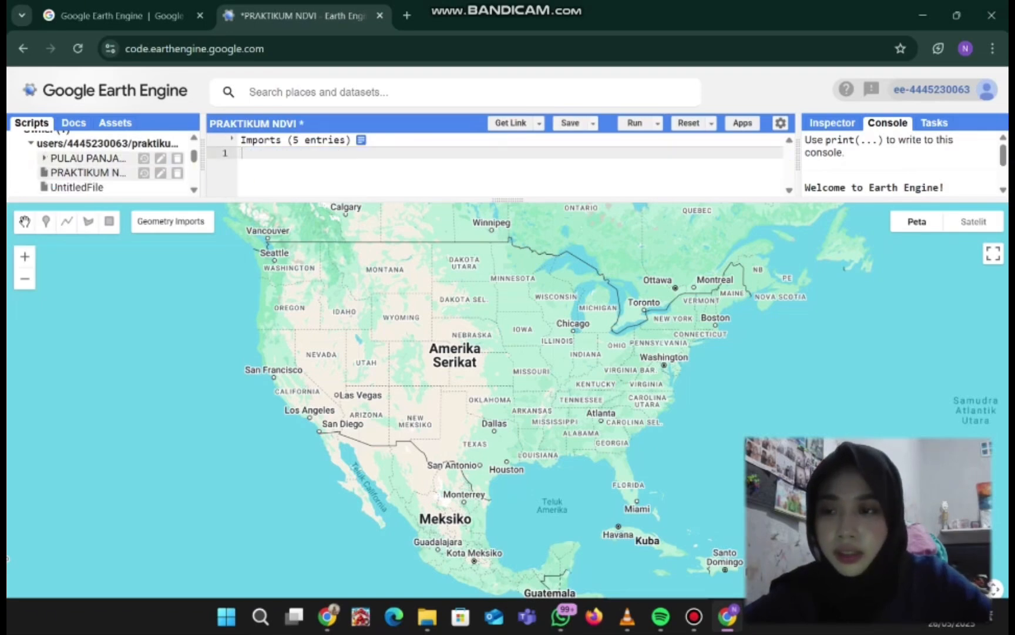
click(87, 159)
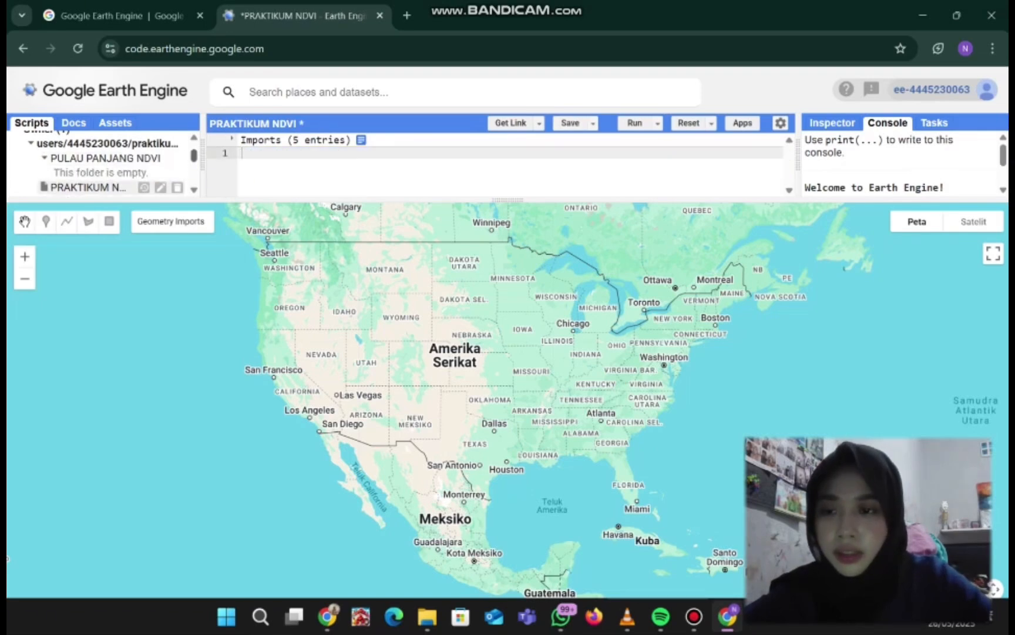
click(87, 158)
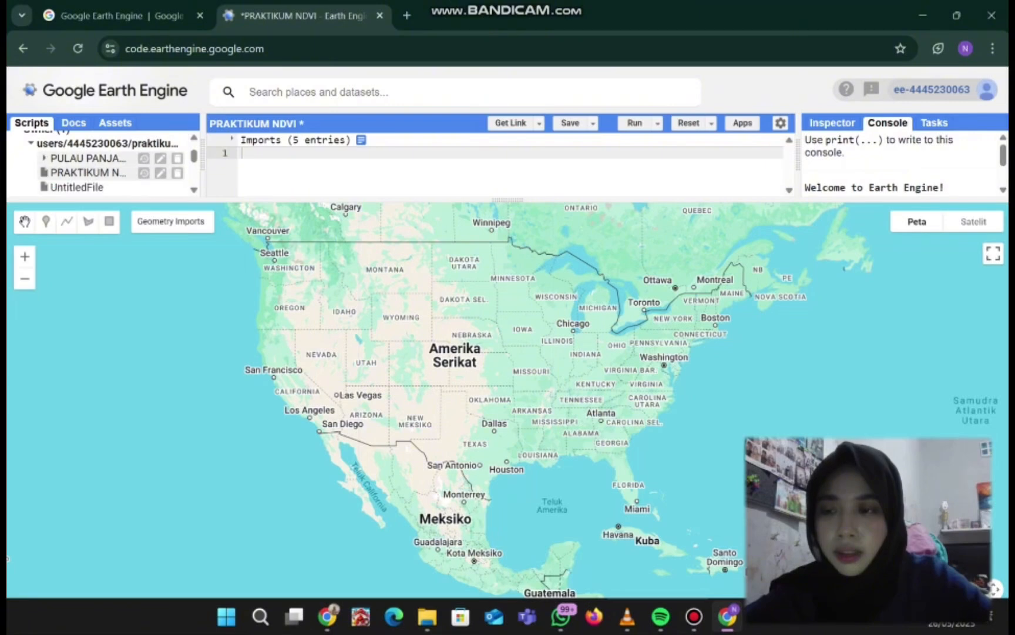
Step: Try to create a script file named PULAU PANJANG NDVI in the praktikum_supervised repository
scroll(103, 164, up, 3)
click(126, 145)
click(120, 236)
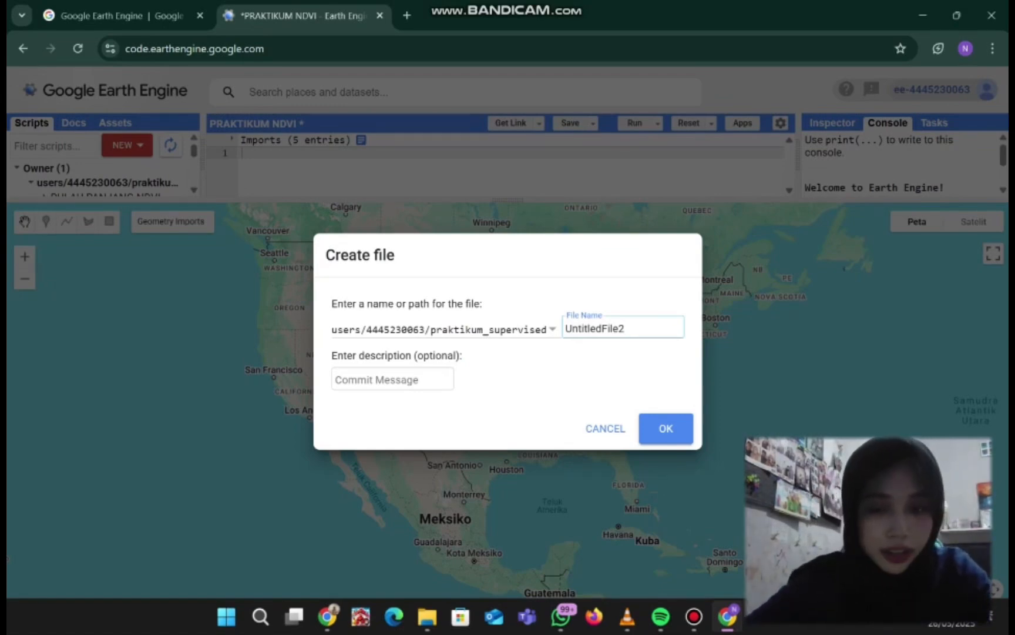
key(ctrl+a)
key(BackSpace)
text(PRAKTIKU)
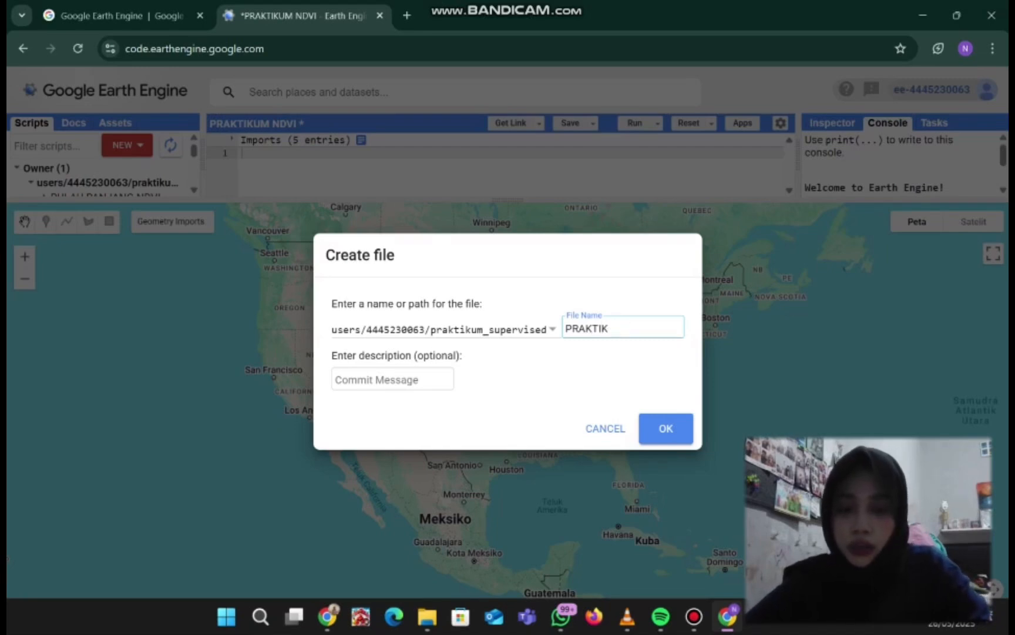
key(BackSpace)
key(BackSpace)
key(BackSpace)
key(BackSpace)
text(PULAU )
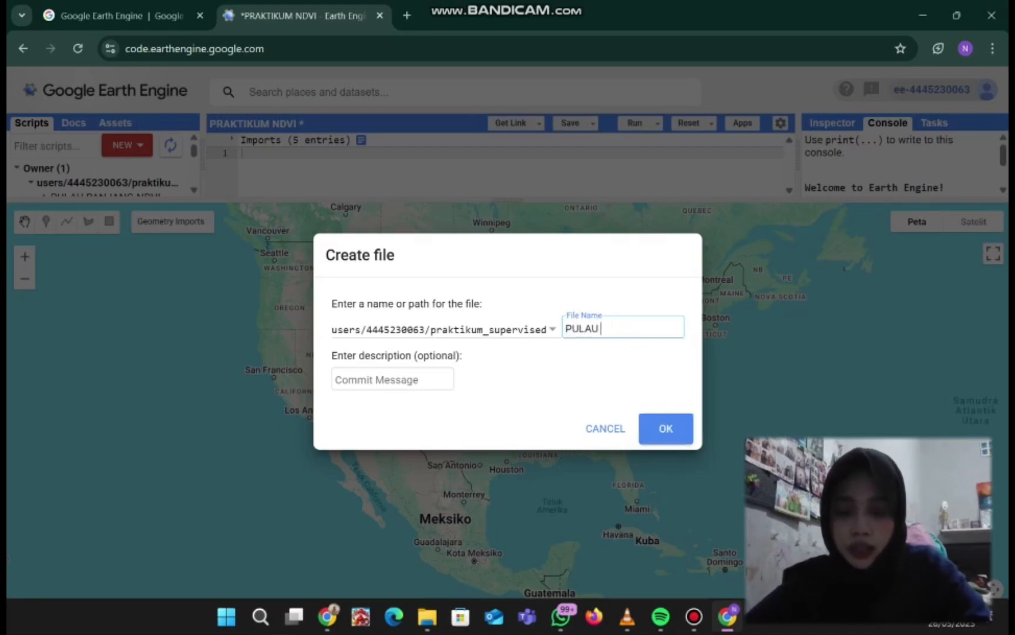
text(PANJANG NDVI)
key(Return)
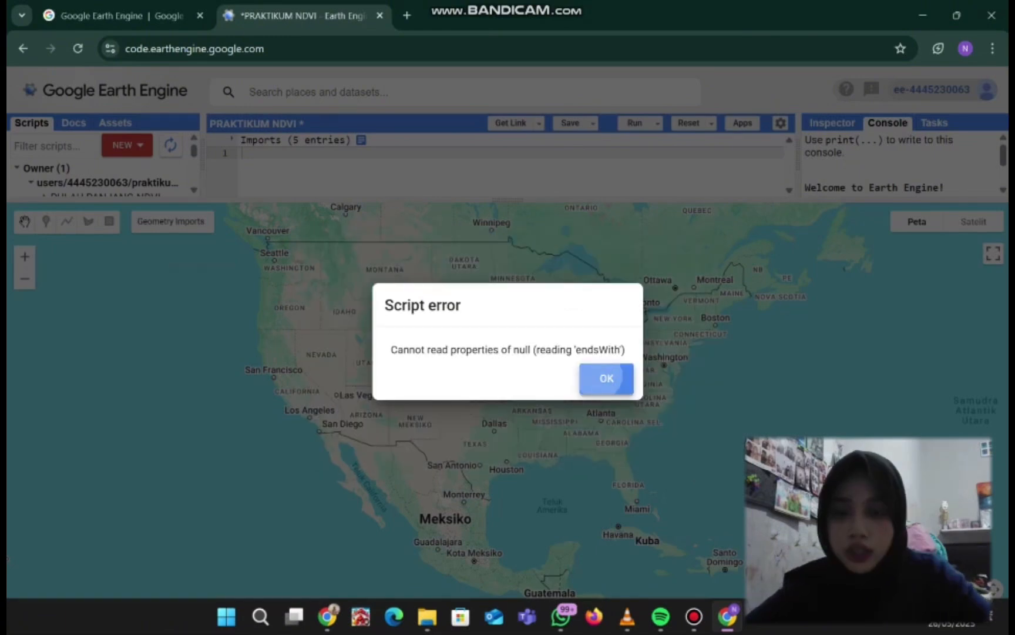
key(Return)
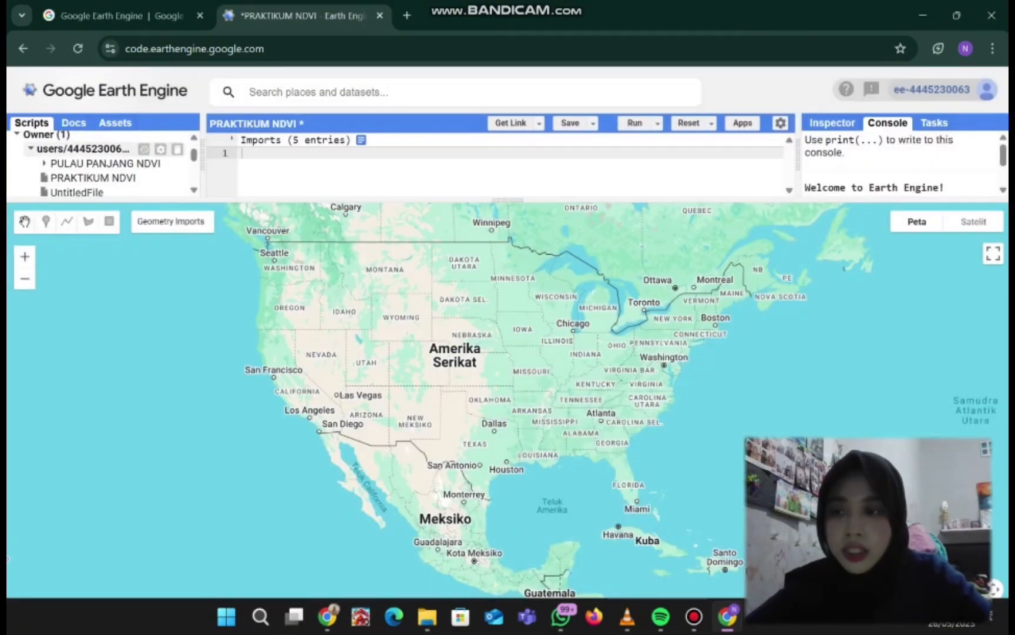
Step: Create a script file named PP NDVI in the praktikum_supervised repository
scroll(100, 164, up, 2)
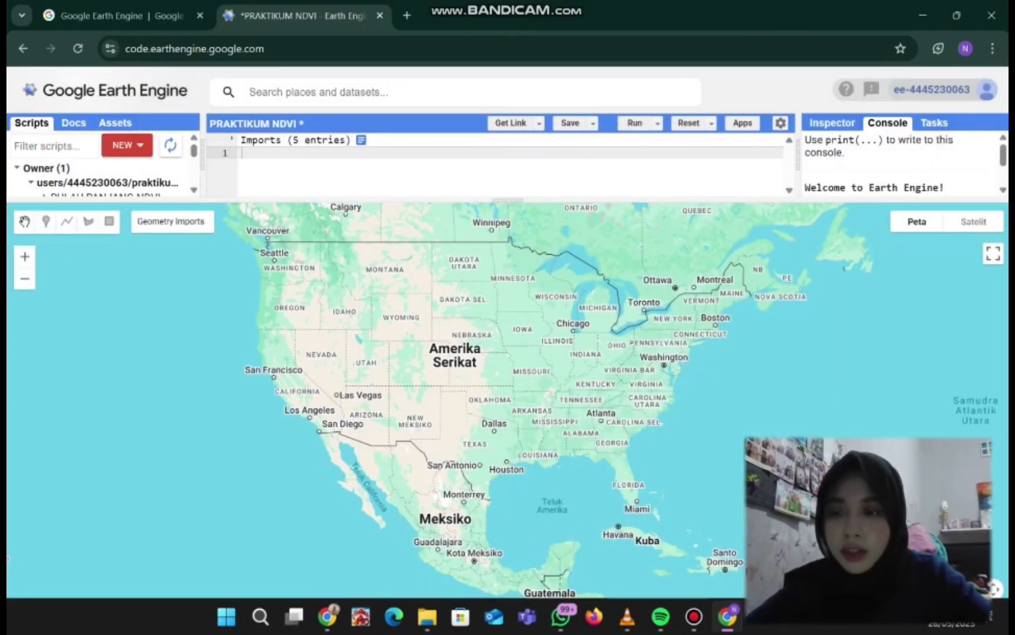
click(127, 145)
click(122, 238)
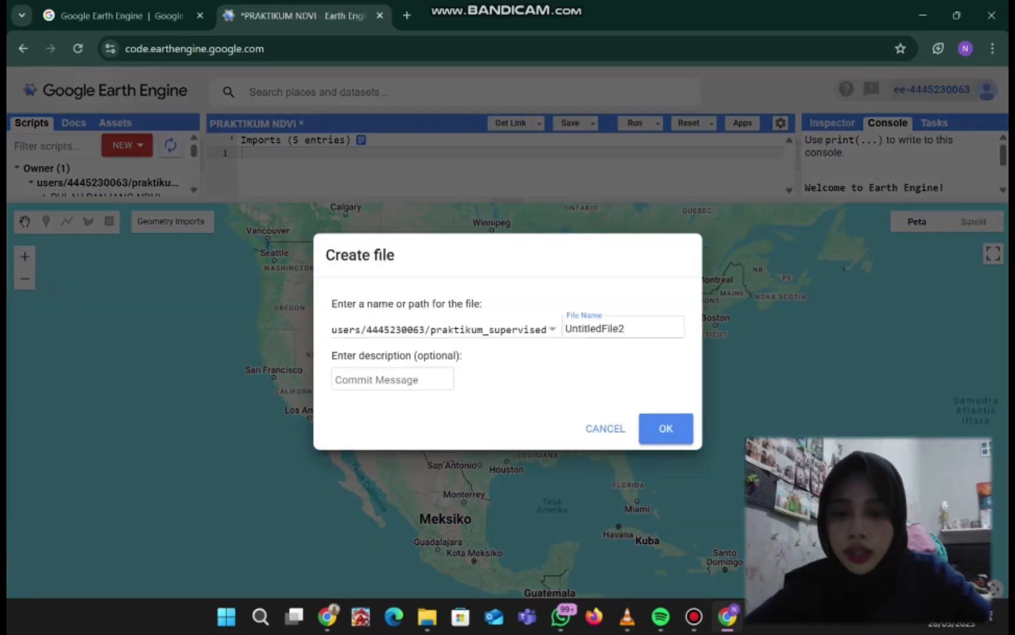
key(BackSpace)
key(BackSpace)
key(BackSpace)
key(BackSpace)
key(BackSpace)
key(BackSpace)
key(BackSpace)
key(BackSpace)
key(BackSpace)
text(PP NDVI)
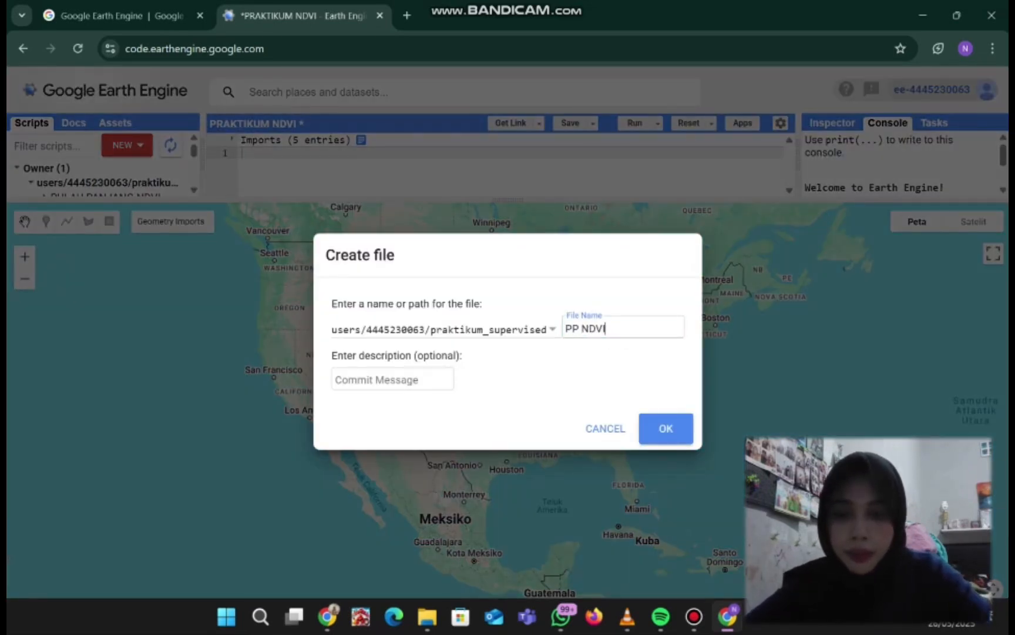
key(Return)
Step: Open the PP NDVI script and abandon the unsaved changes to the PRAKTIKUM NDVI script
scroll(100, 166, down, 1)
click(71, 184)
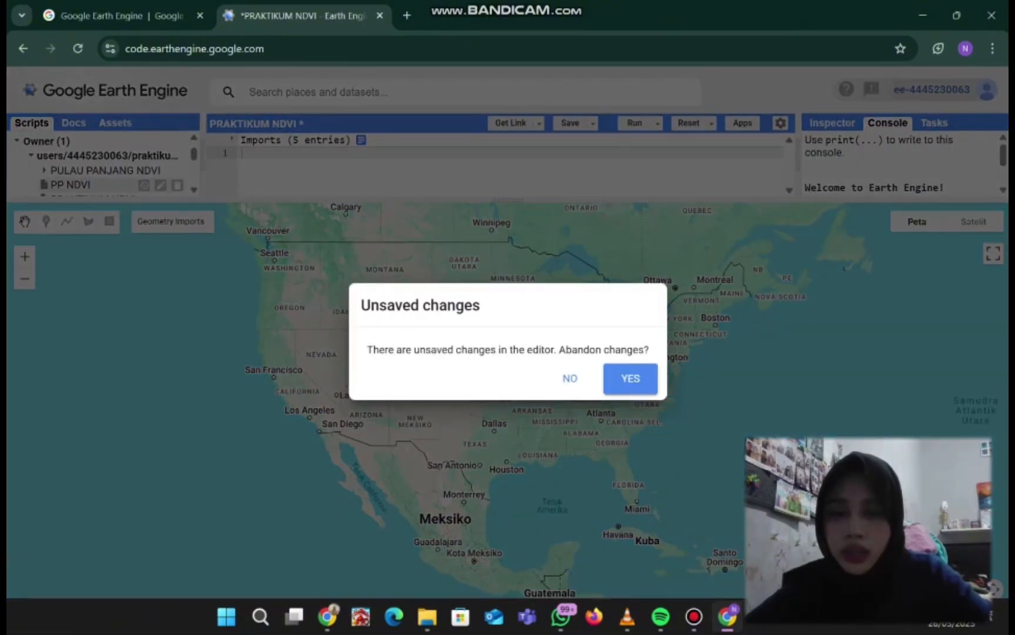
key(Return)
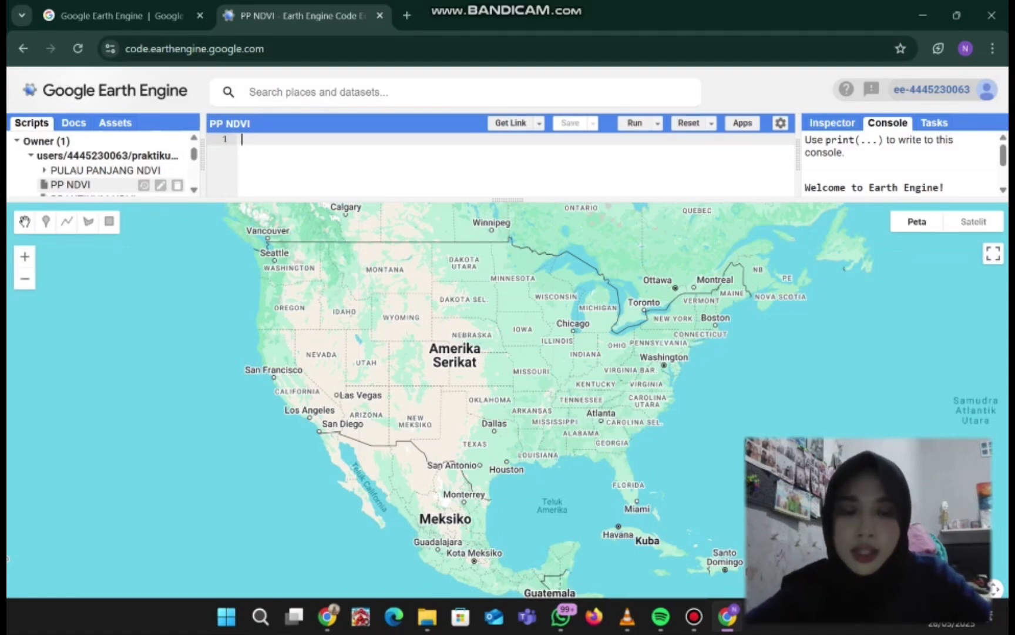
Step: Bring the small elongated island off Banten's north coast in Indonesia into close view on the map
drag(588, 470, 391, 259)
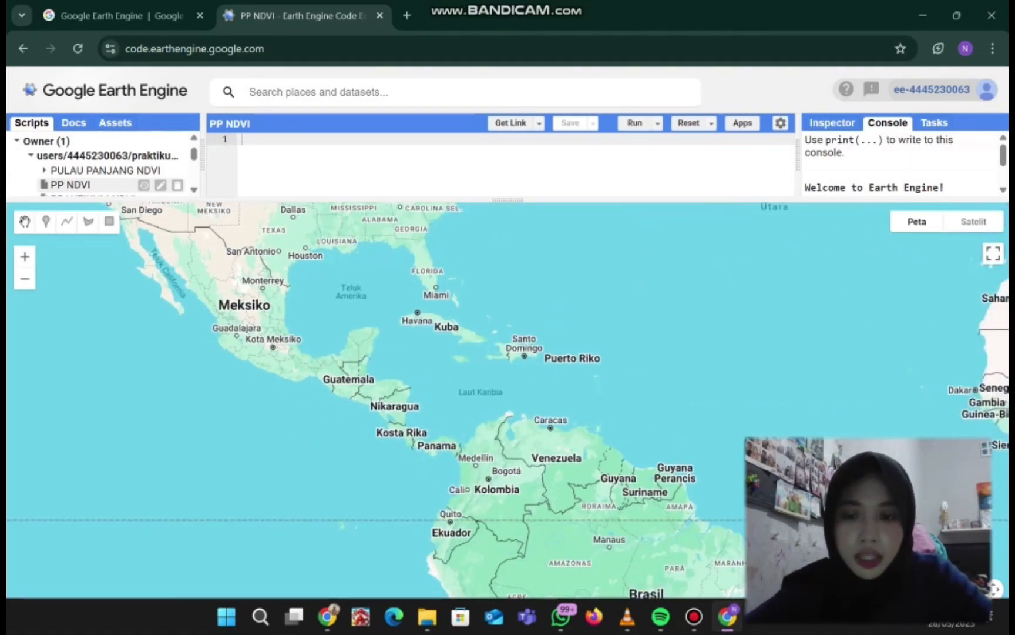
drag(617, 441, 347, 285)
drag(705, 364, 281, 373)
drag(587, 382, 419, 366)
drag(676, 364, 364, 379)
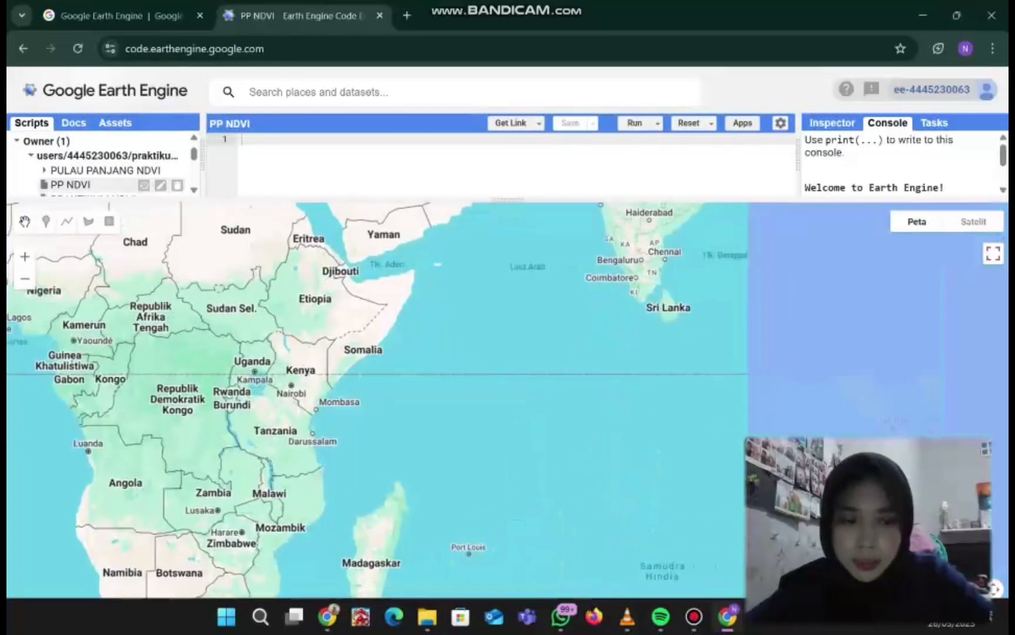
drag(675, 376, 388, 360)
scroll(538, 347, up, 1)
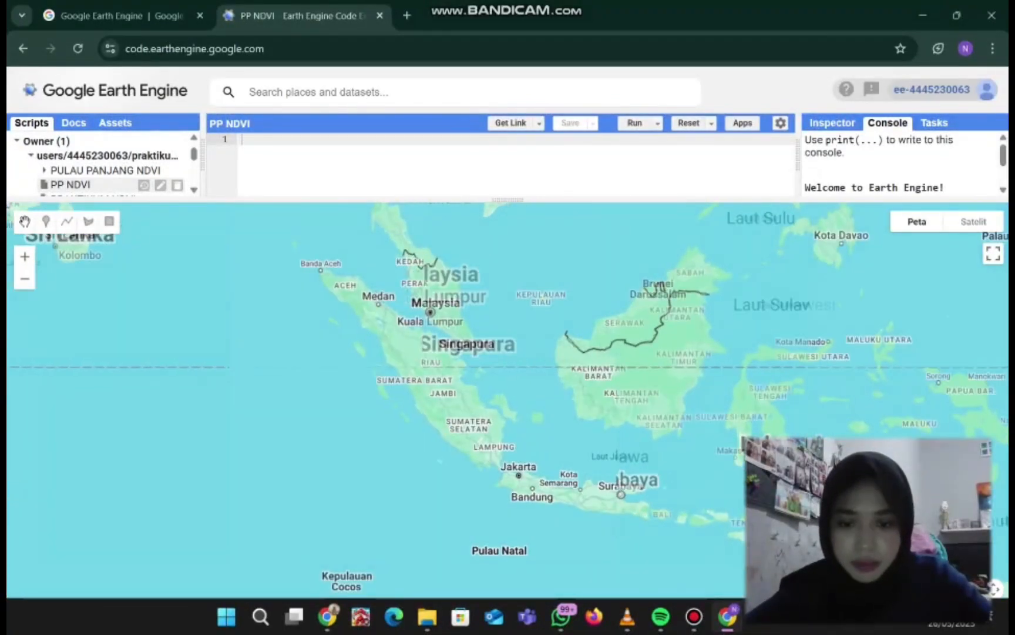
drag(548, 473, 521, 387)
scroll(521, 388, up, 2)
scroll(387, 367, up, 2)
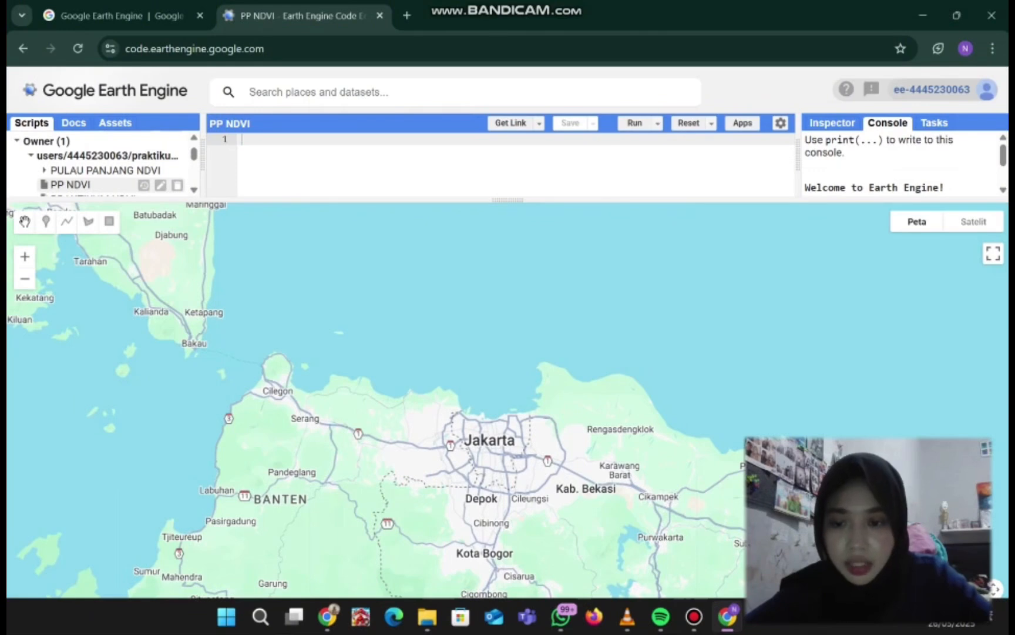
scroll(336, 350, up, 3)
drag(352, 254, 428, 562)
scroll(398, 433, up, 1)
scroll(402, 438, up, 1)
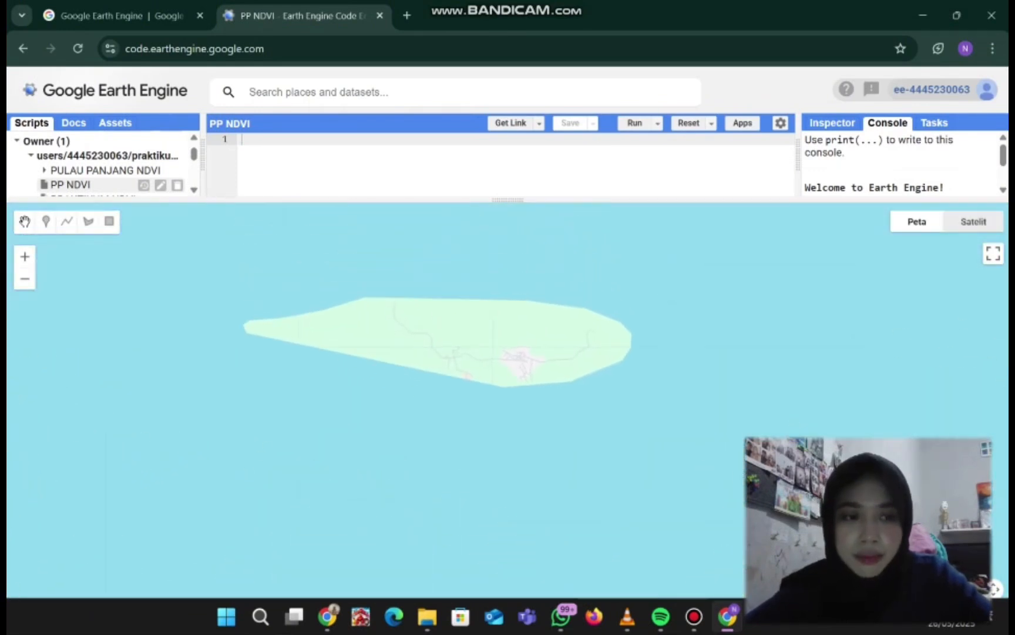
Step: Switch the map to satellite imagery and centre the small elongated island in view
click(973, 221)
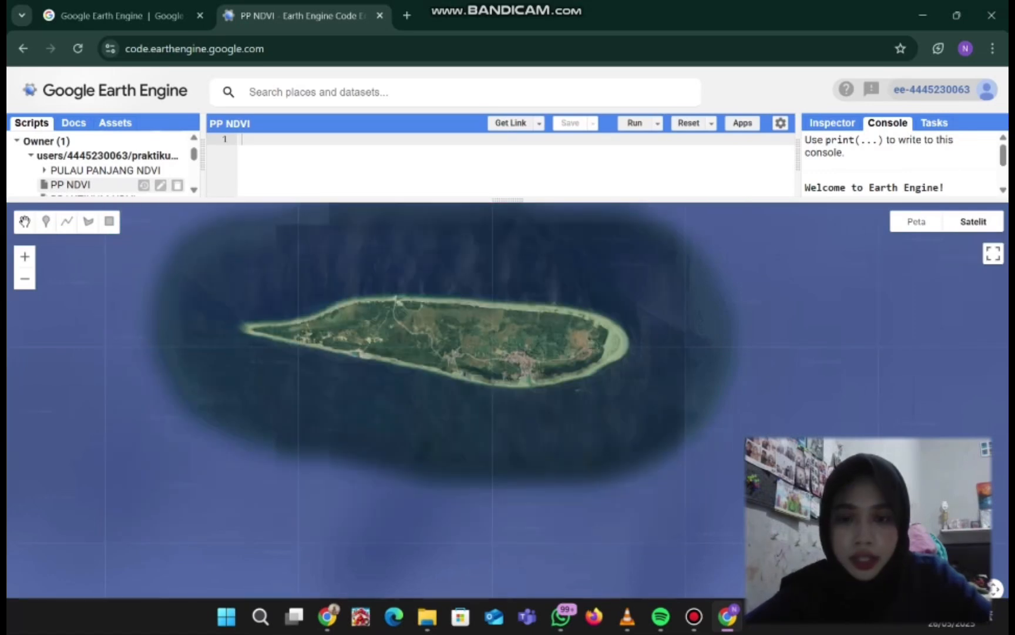
scroll(435, 340, down, 4)
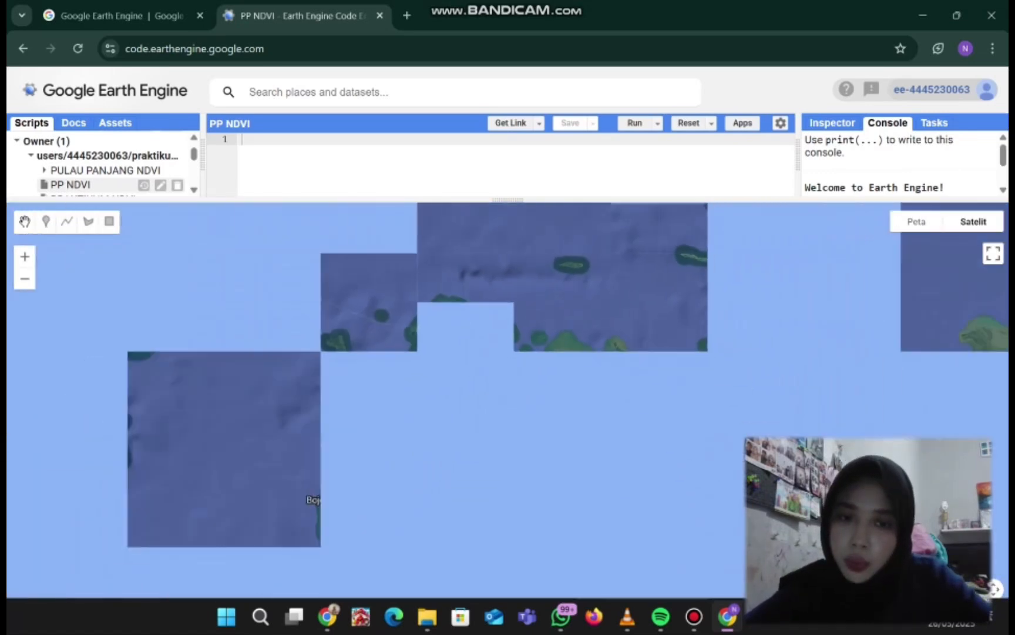
scroll(510, 288, up, 3)
scroll(510, 288, down, 3)
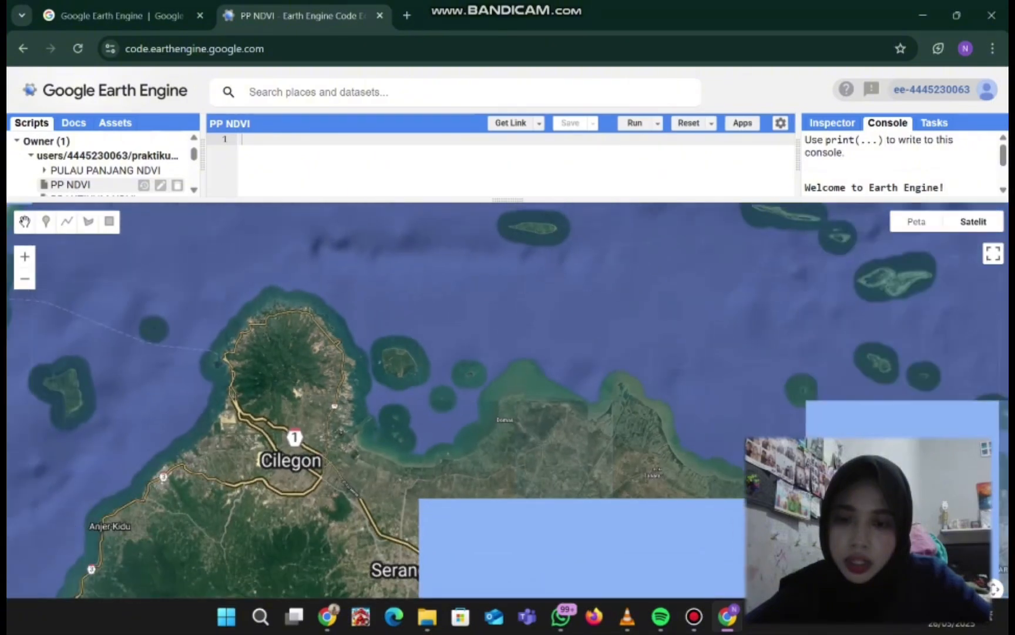
scroll(526, 216, up, 3)
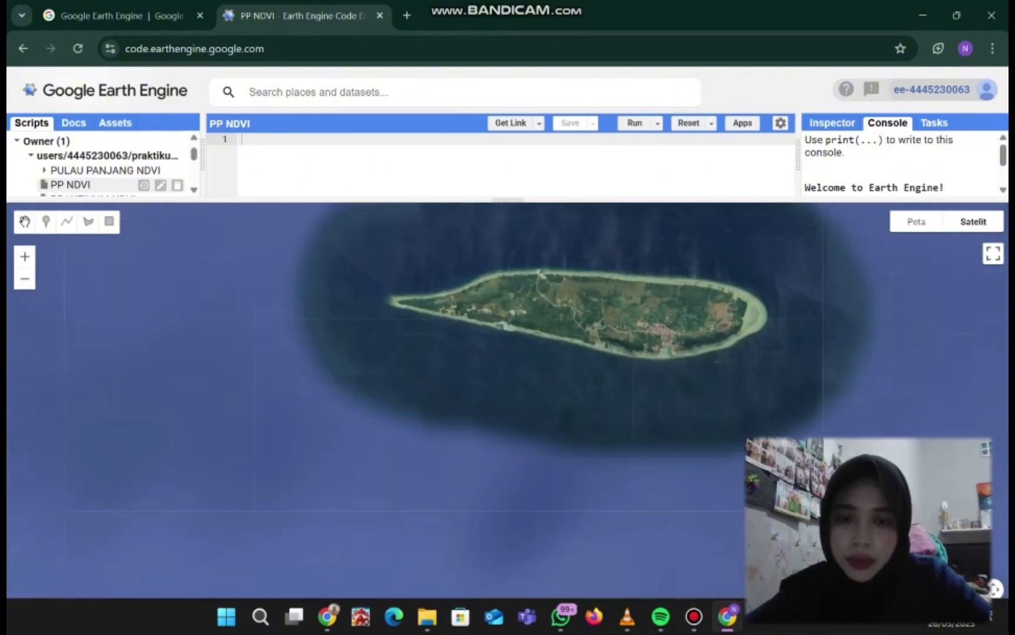
drag(529, 282, 463, 373)
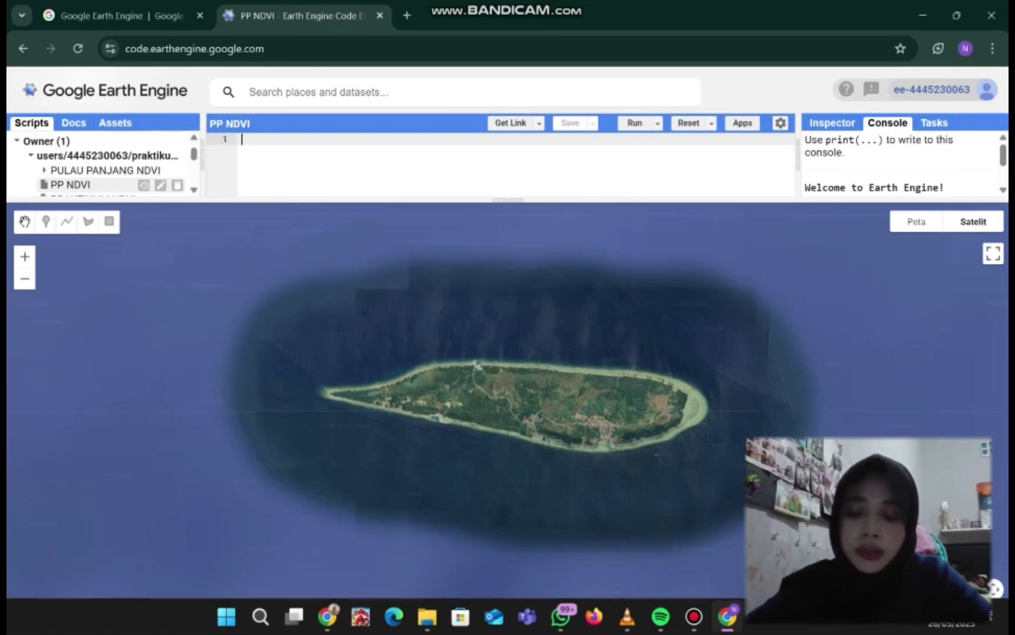
Step: Paste the prepared Sentinel-2 code, which begins with Map.centerObject(roi, 13), into the empty PP NDVI script
mouse_move(561, 616)
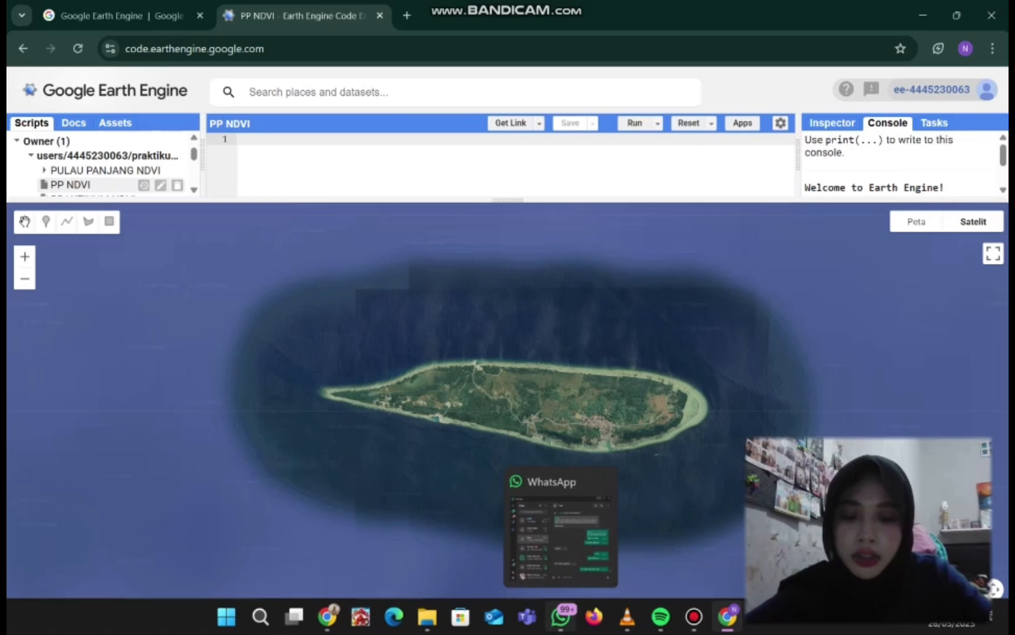
key(ctrl+v)
Step: Draw a rectangle geometry enclosing the large rounded island just east of the coast, including its surrounding shallow water
drag(593, 420, 29, 593)
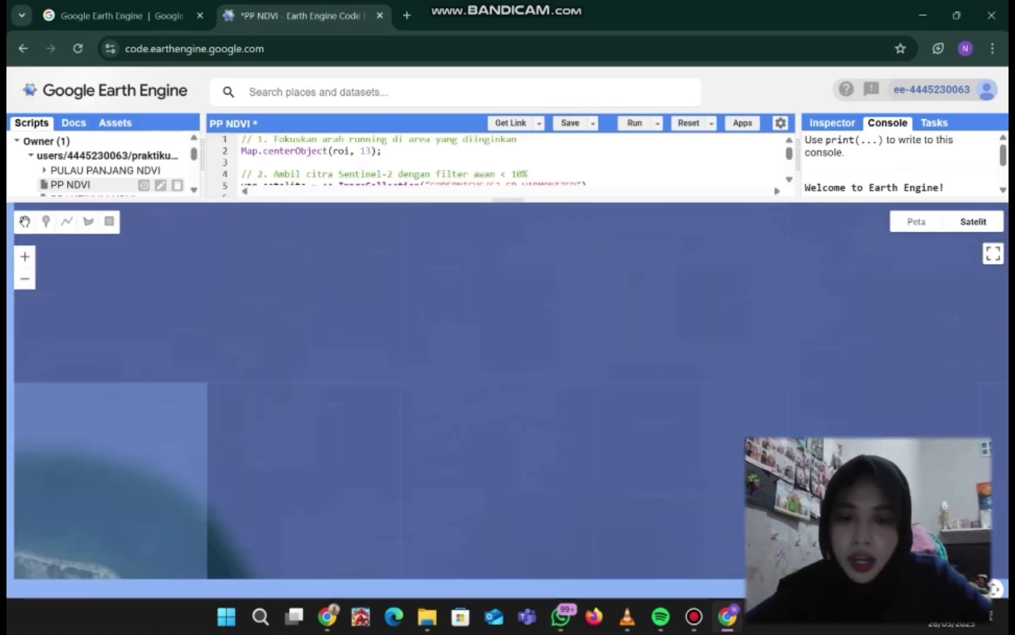
drag(294, 482, 607, 227)
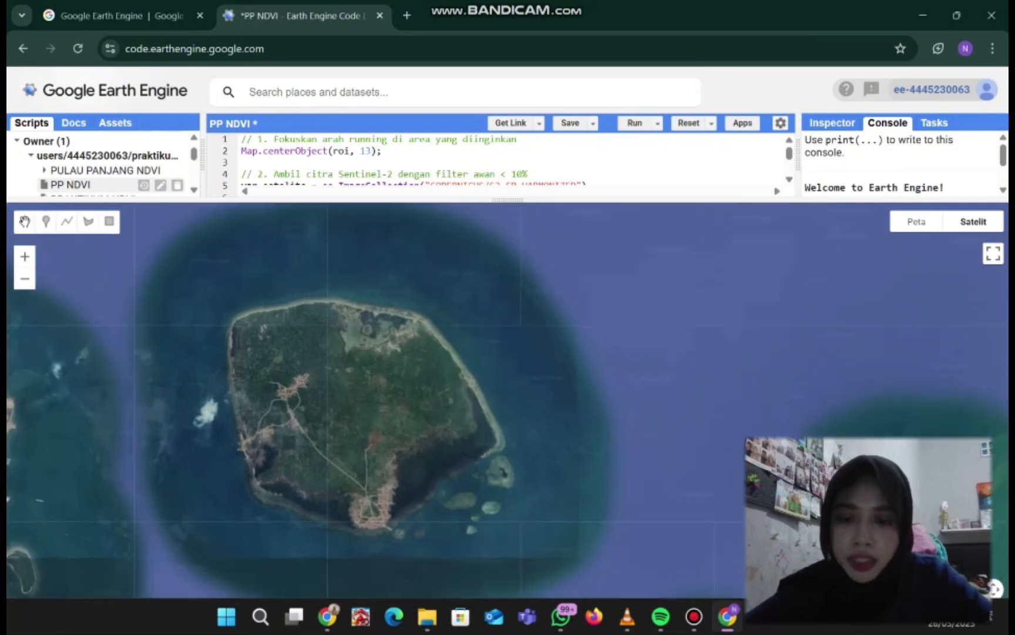
drag(376, 411, 426, 372)
scroll(403, 419, down, 1)
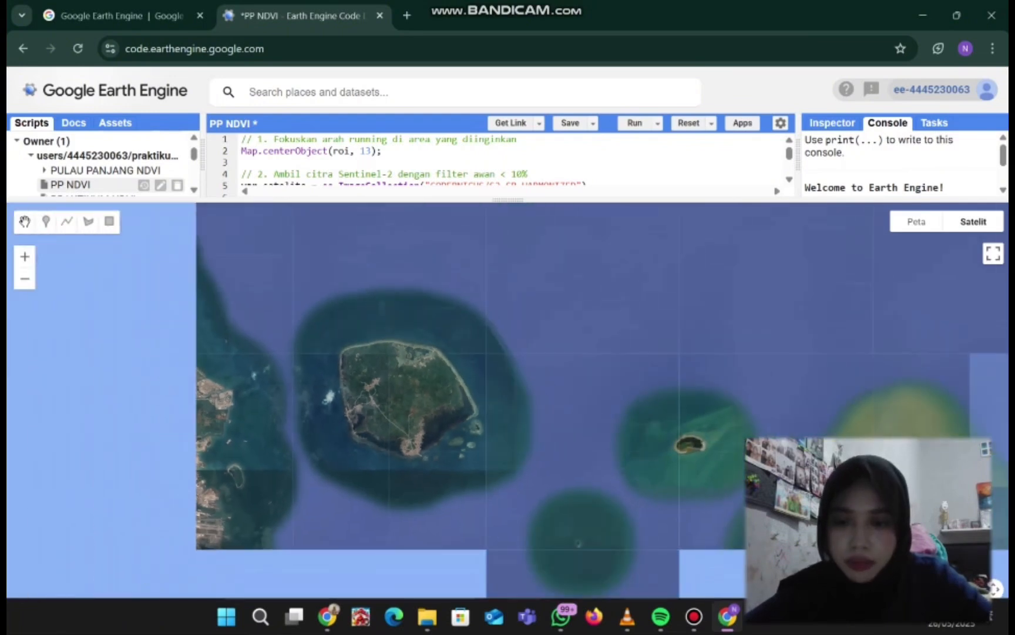
drag(404, 419, 444, 408)
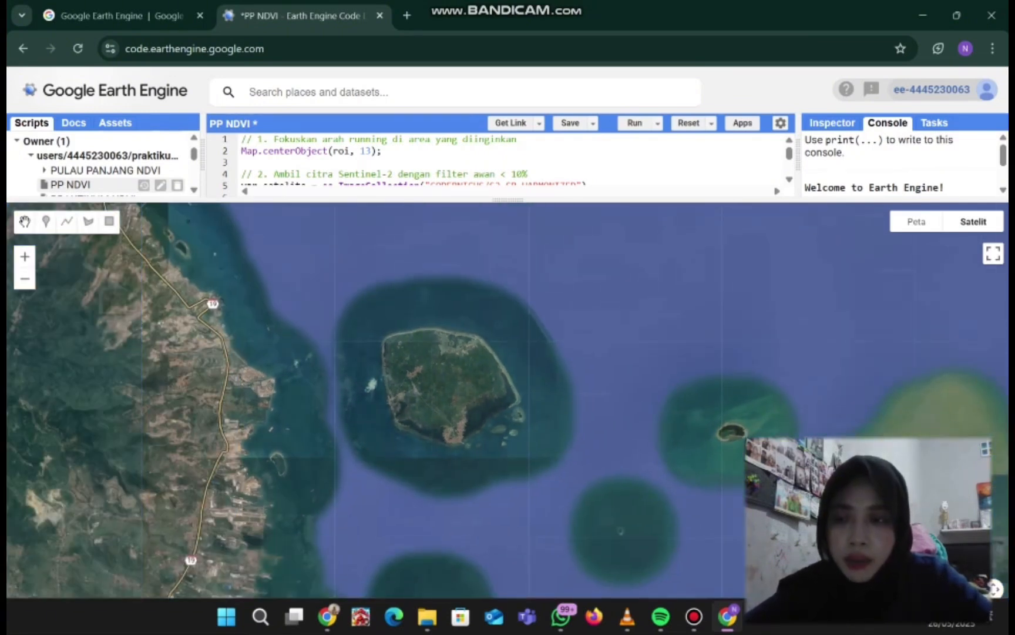
click(109, 221)
drag(303, 249, 593, 504)
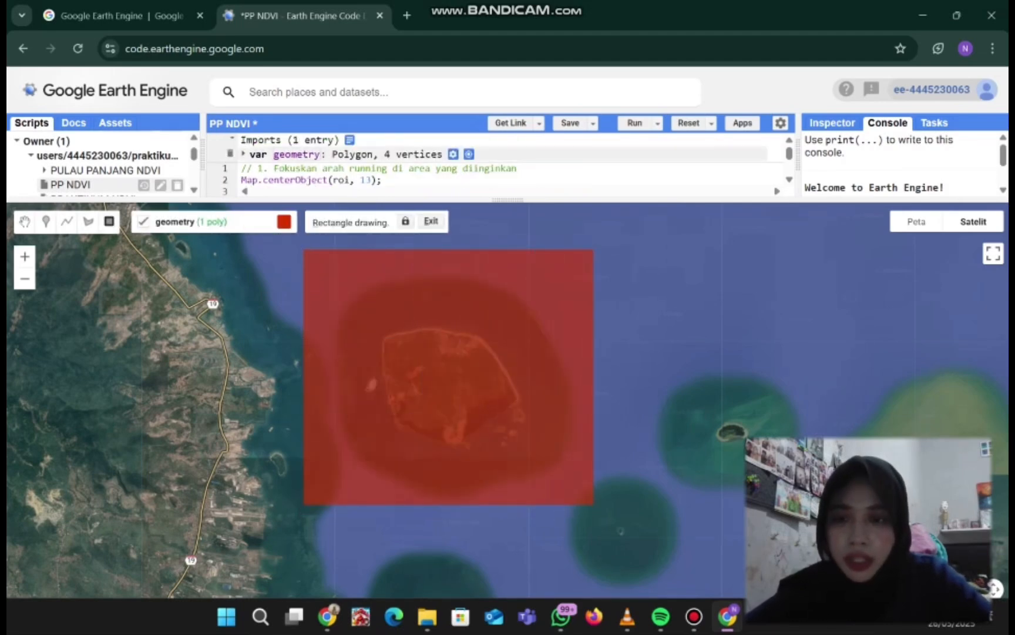
Step: Rename the rectangle's geometry import to roi
text(r)
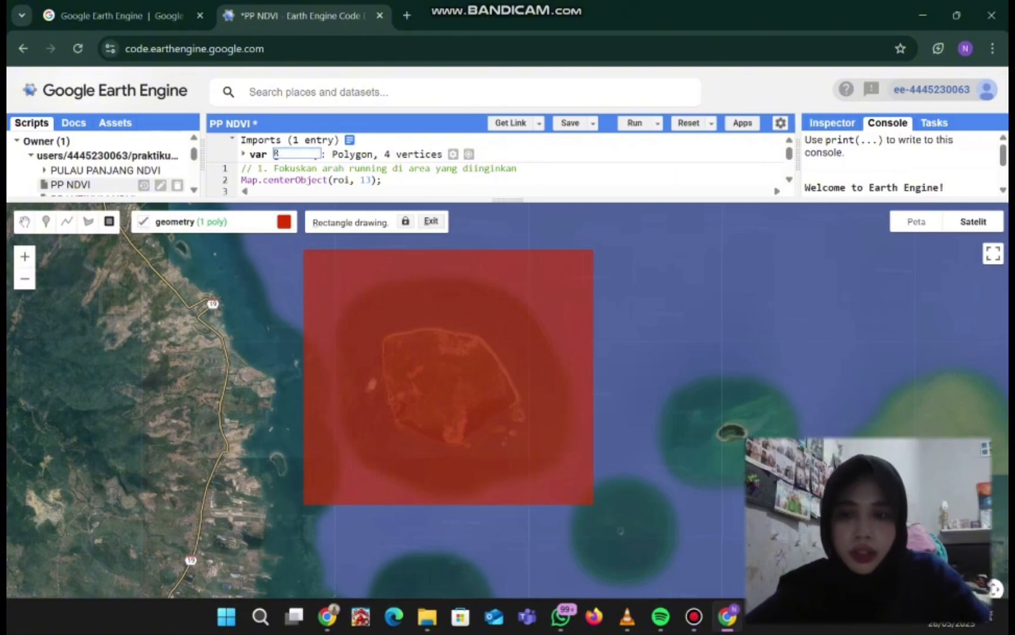
text(oi)
key(Return)
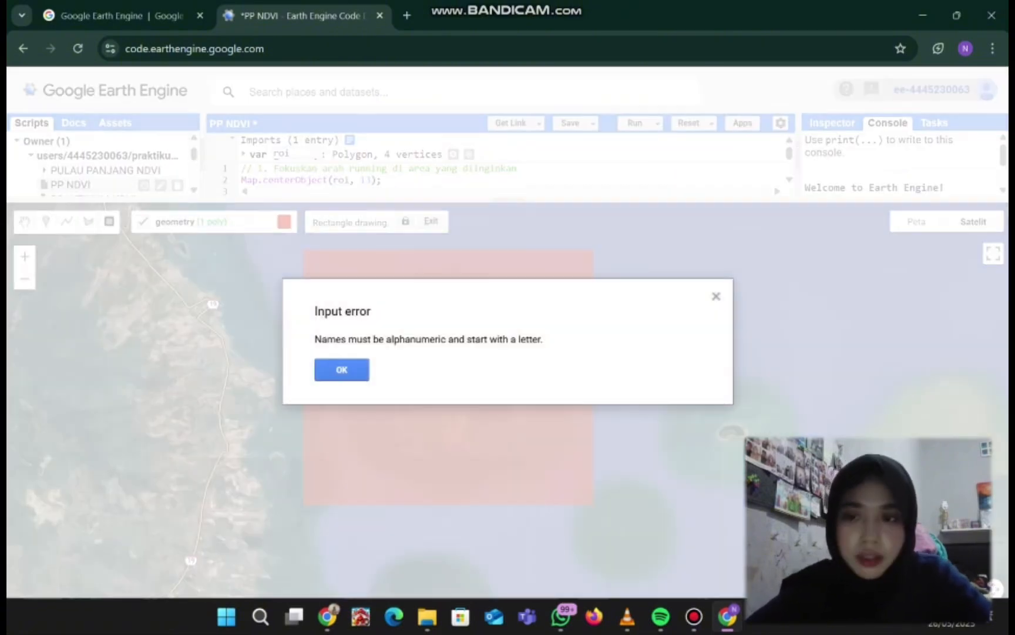
key(Return)
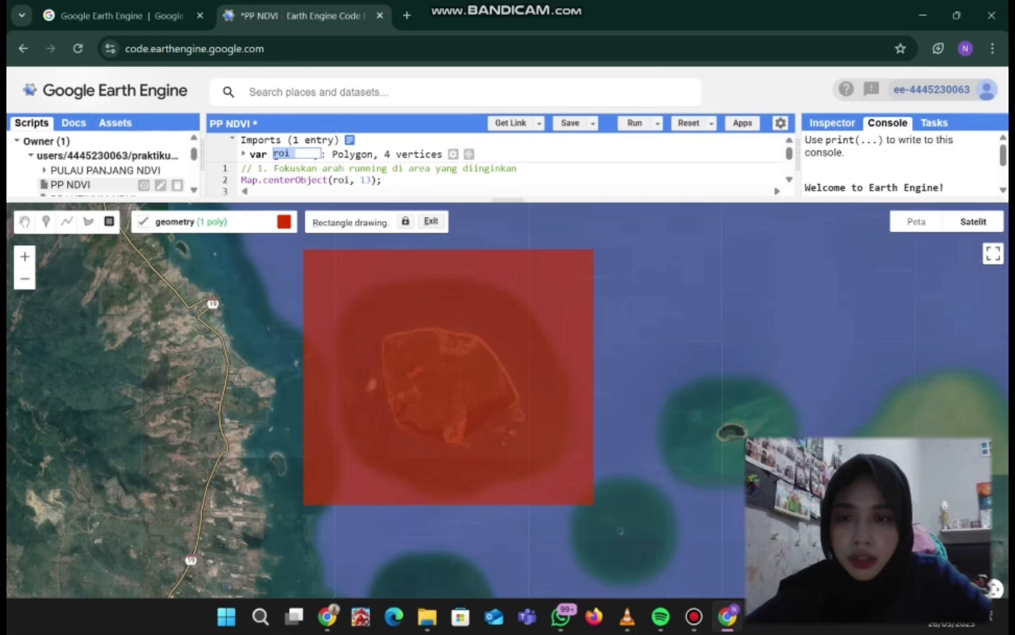
key(Return)
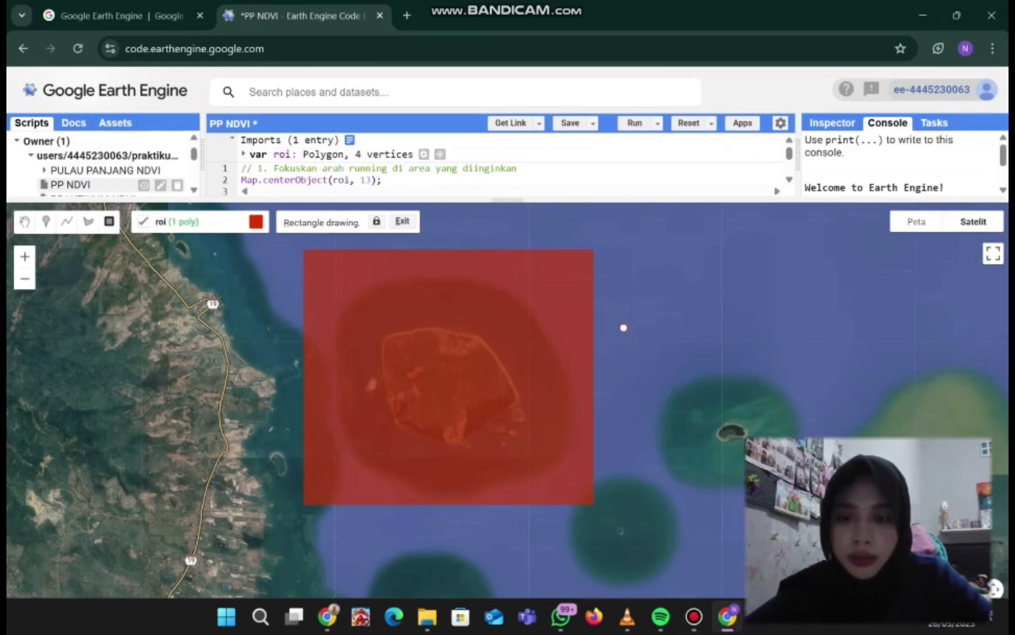
drag(599, 326, 621, 256)
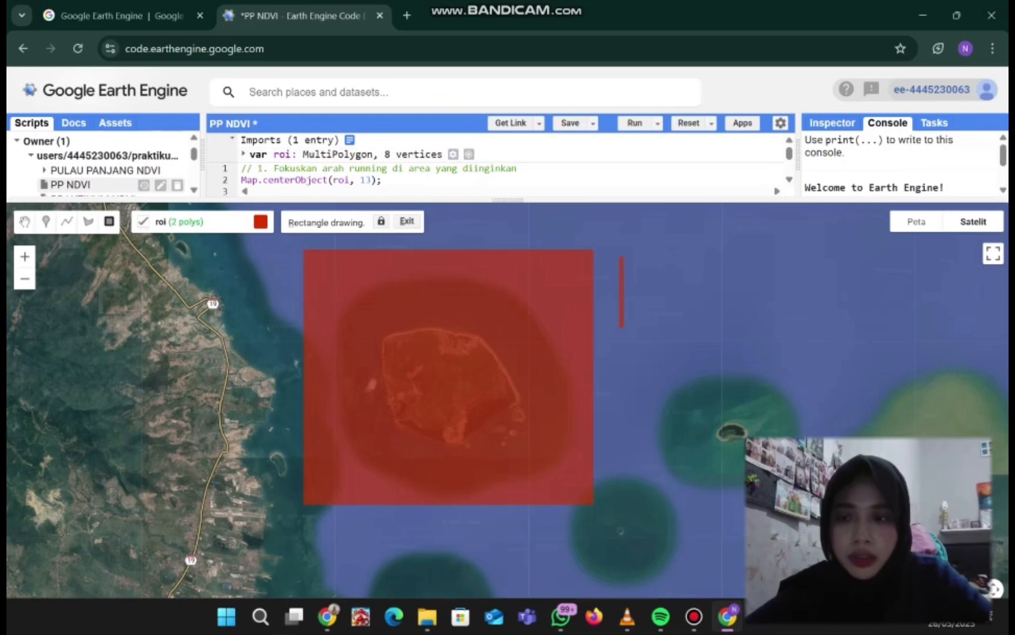
click(25, 223)
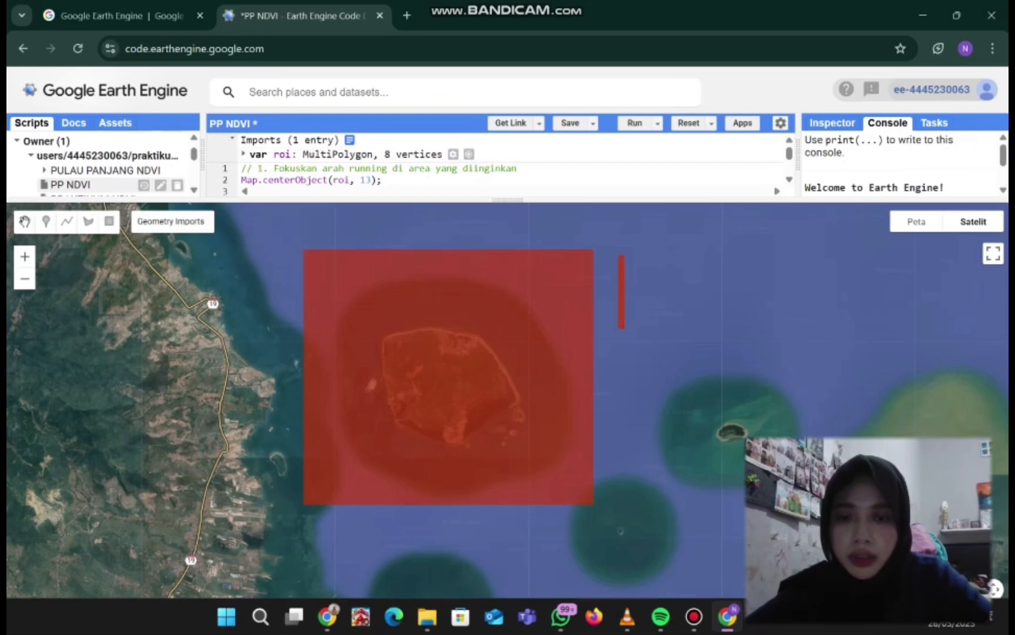
click(622, 293)
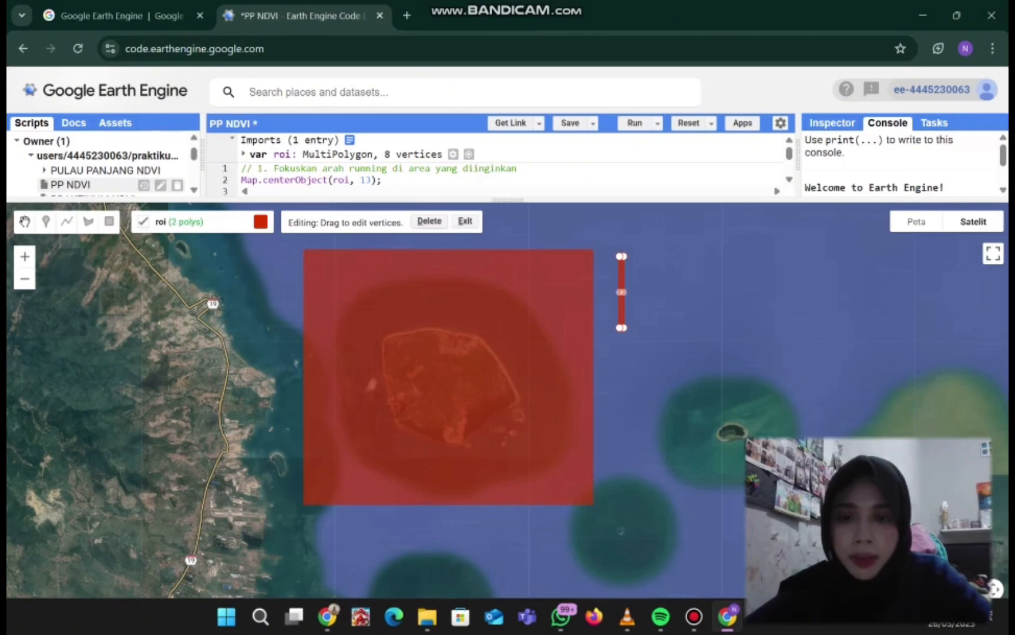
click(430, 222)
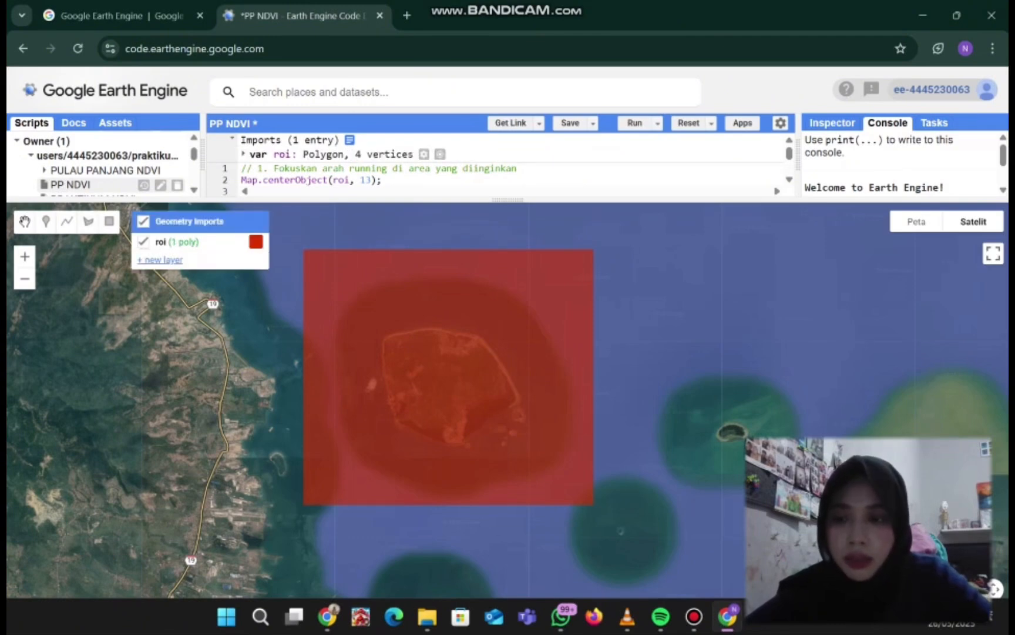
click(109, 221)
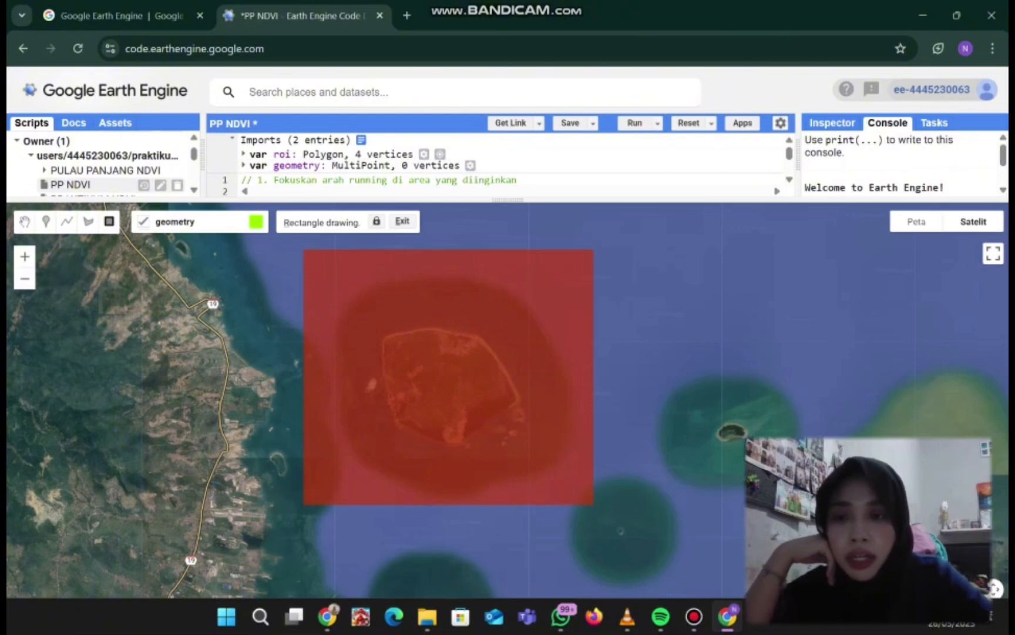
Step: Search the datasets for sentinel and import Harmonized Sentinel-2 MSI: MultiSpectral Instrument, Level-2A (SR) into the script
click(455, 93)
text(sent)
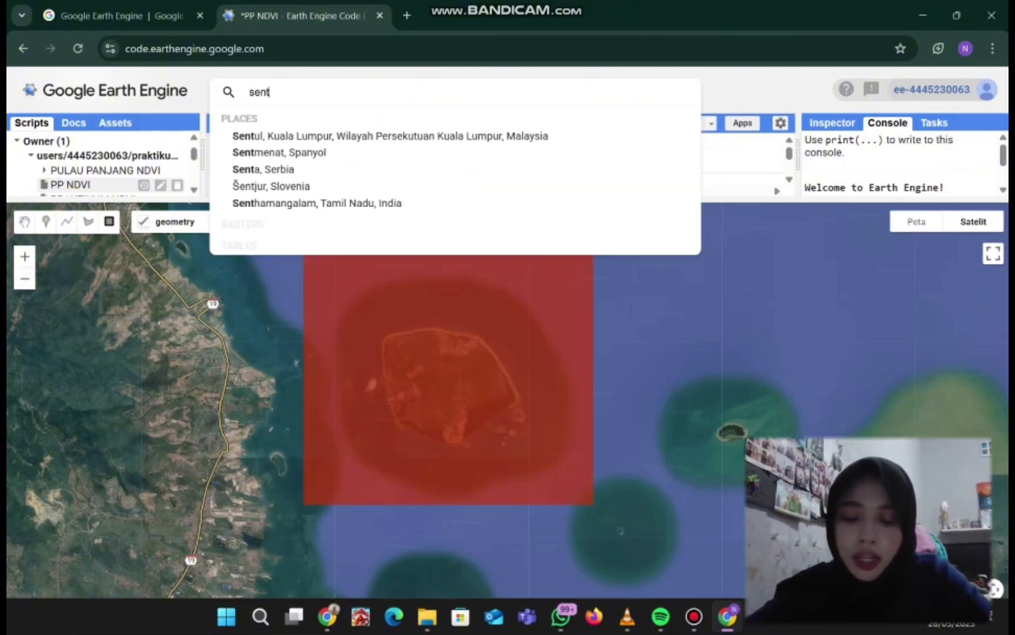
text(inel)
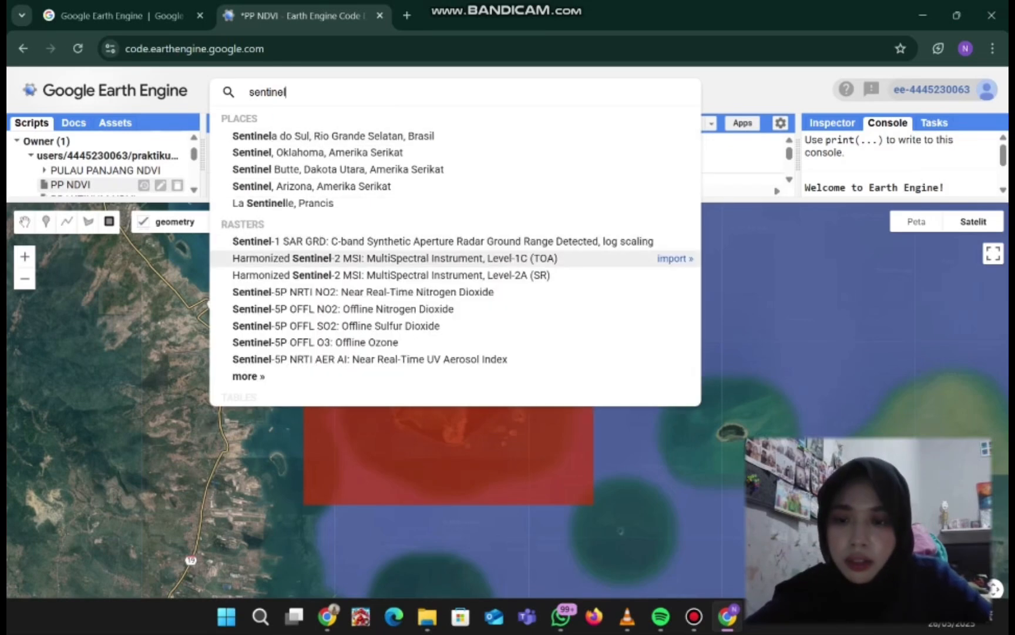
click(391, 275)
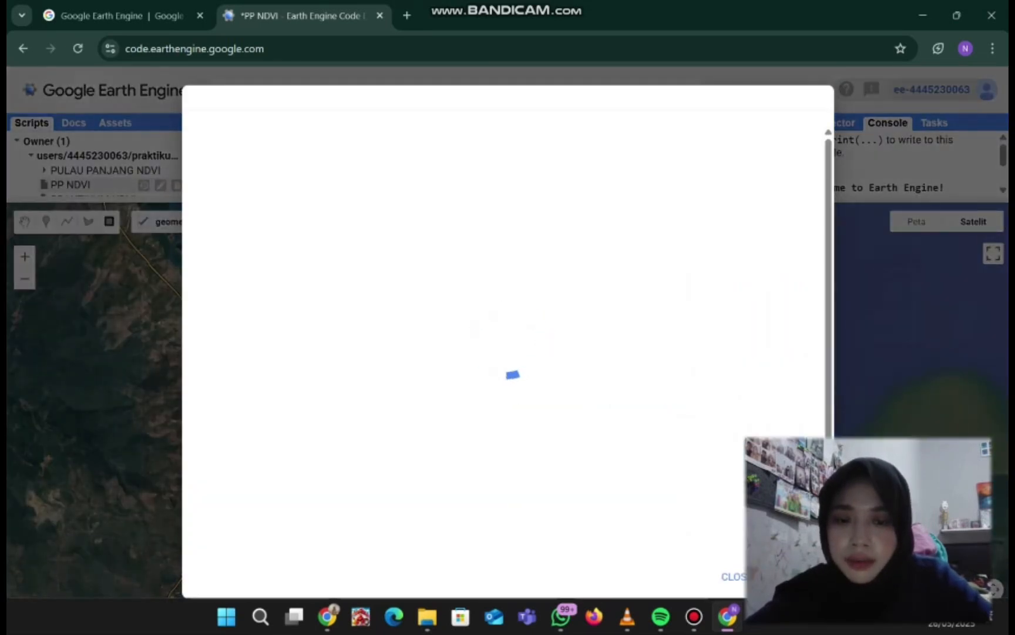
drag(817, 443, 817, 558)
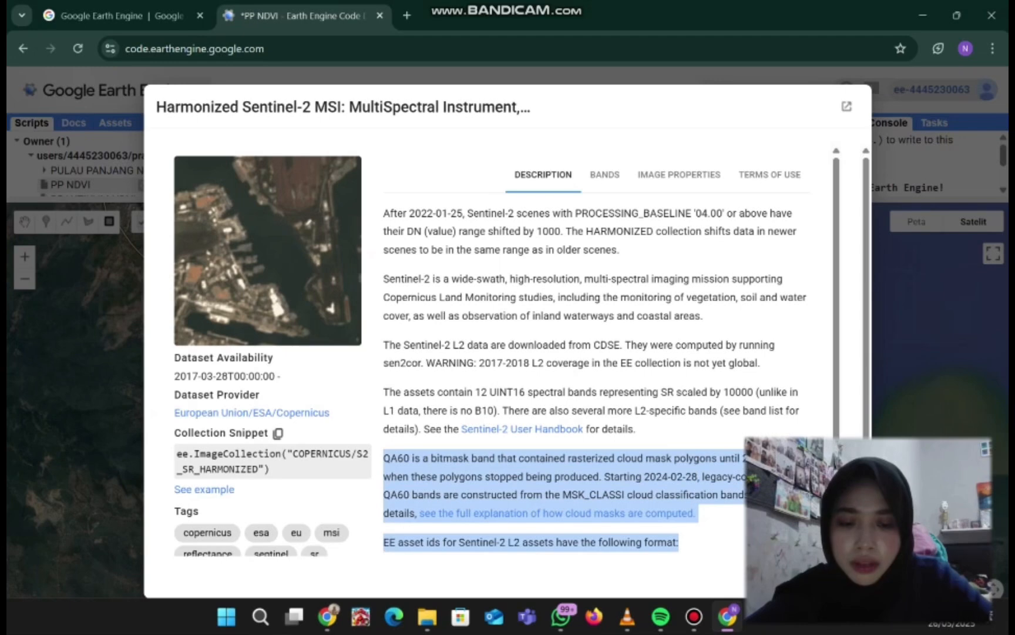
drag(960, 448, 956, 210)
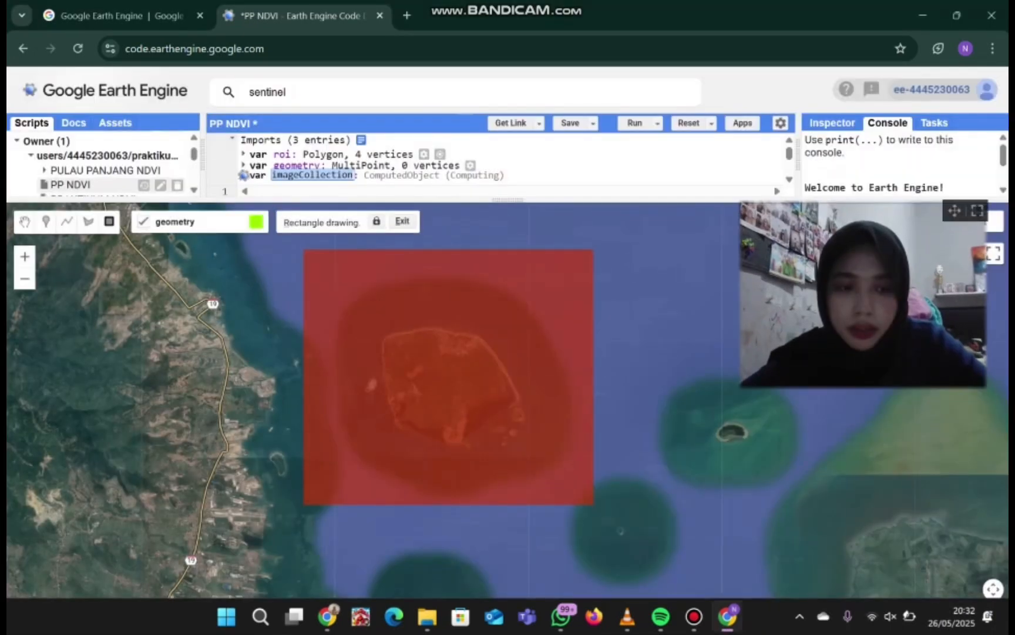
drag(958, 210, 977, 423)
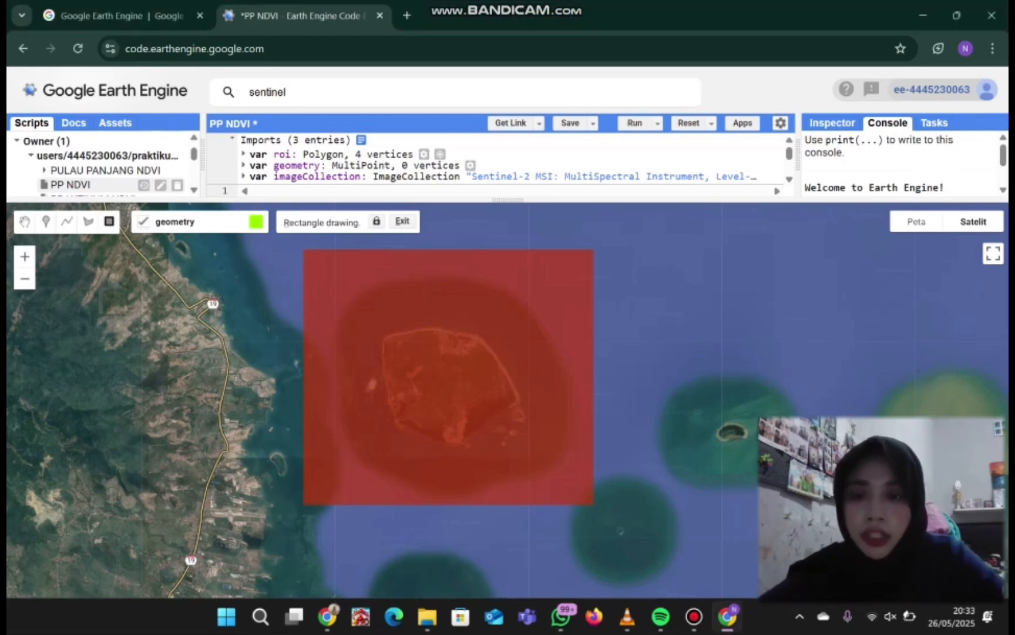
Step: Rename the imported Sentinel-2 image collection to satelite
click(310, 177)
text(satelite)
key(Return)
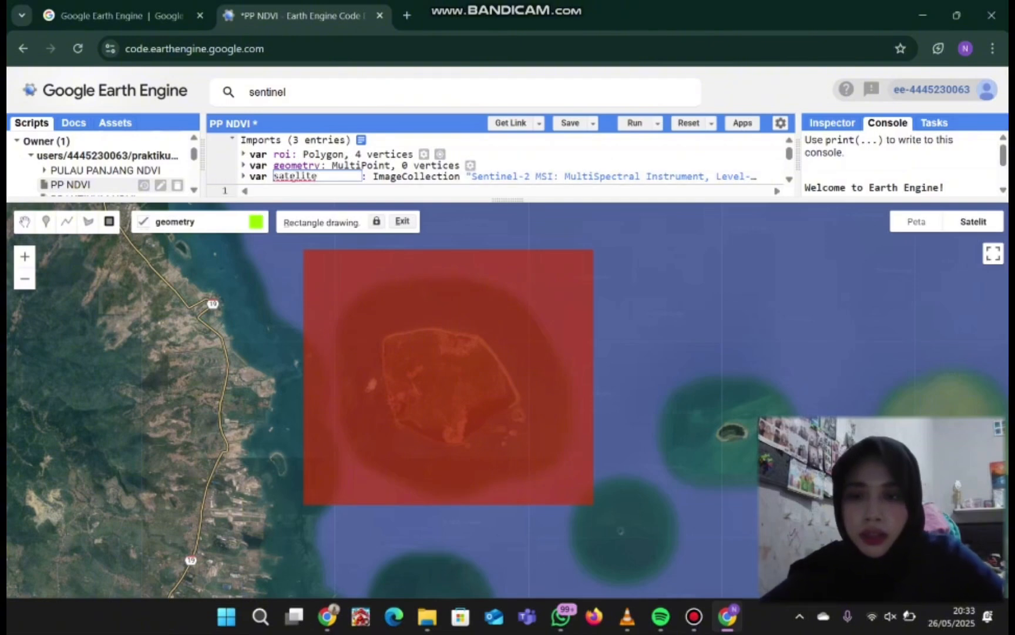
Step: Delete the empty geometry import from the script, keeping the roi and satelite imports
mouse_move(196, 222)
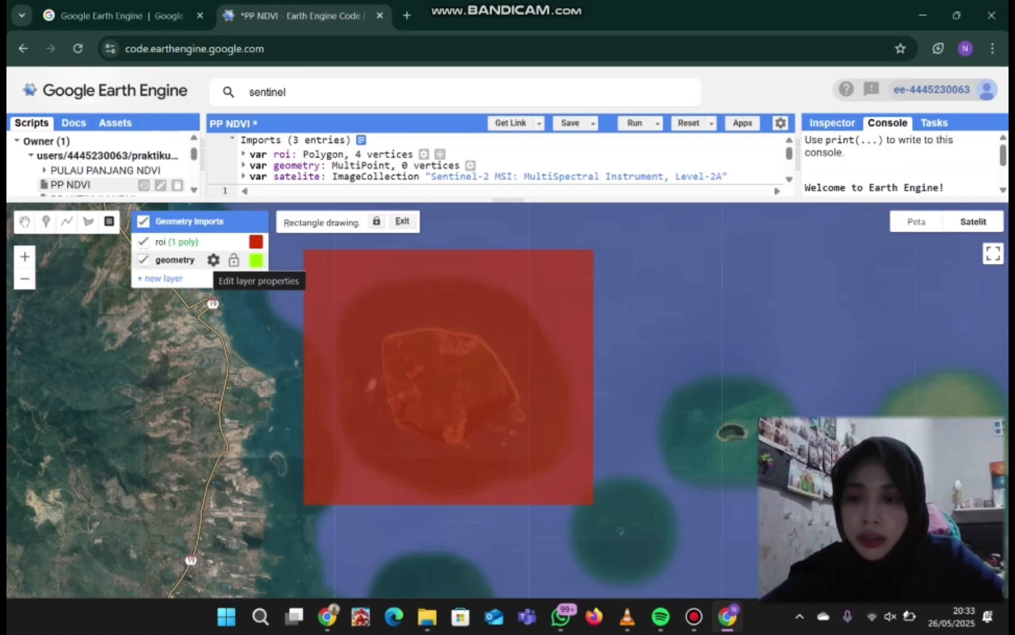
click(213, 260)
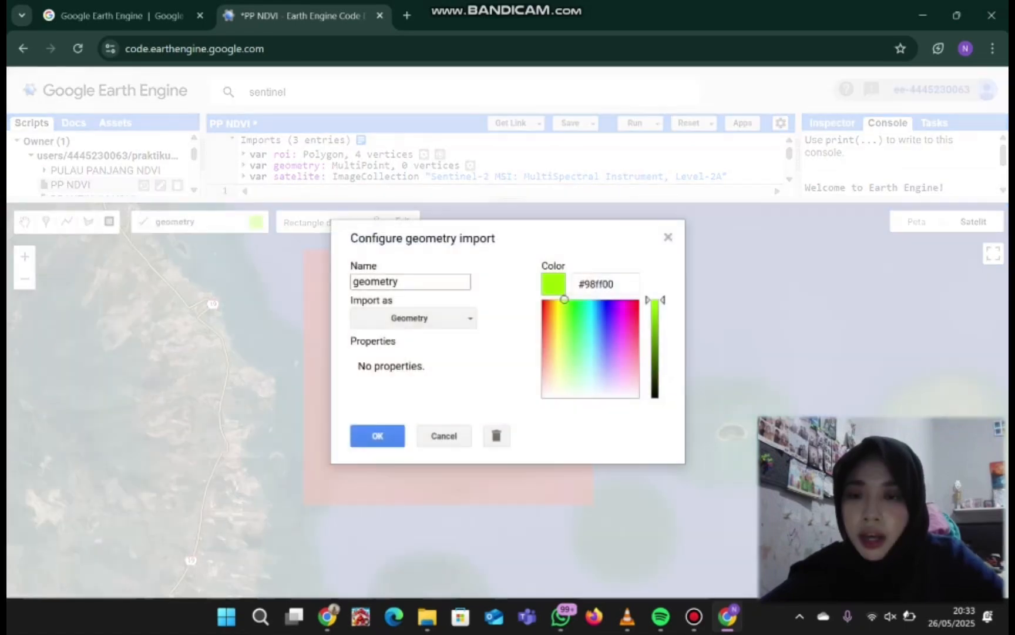
click(668, 237)
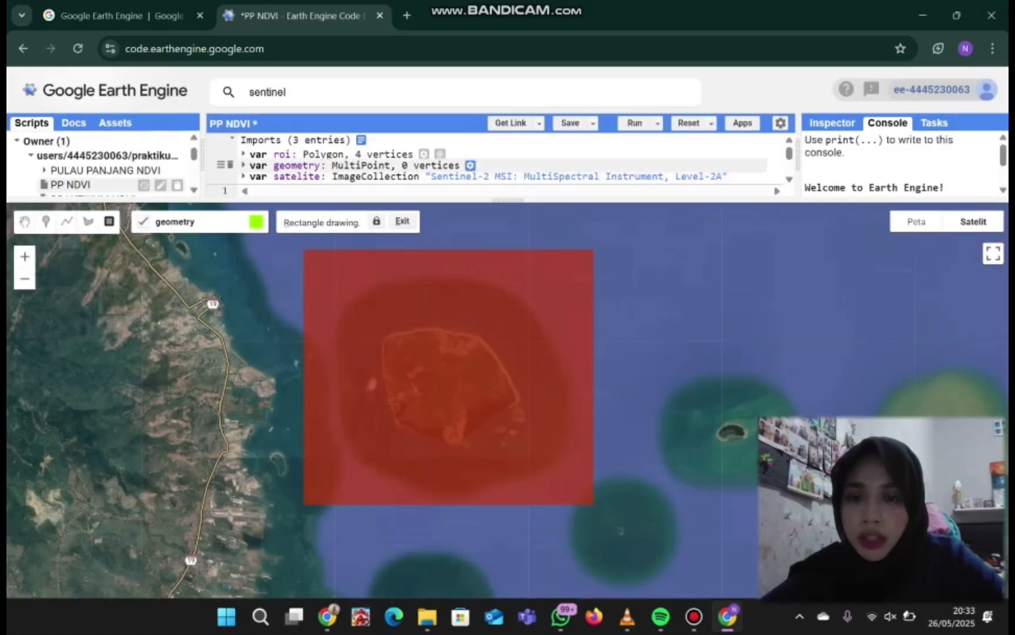
click(243, 165)
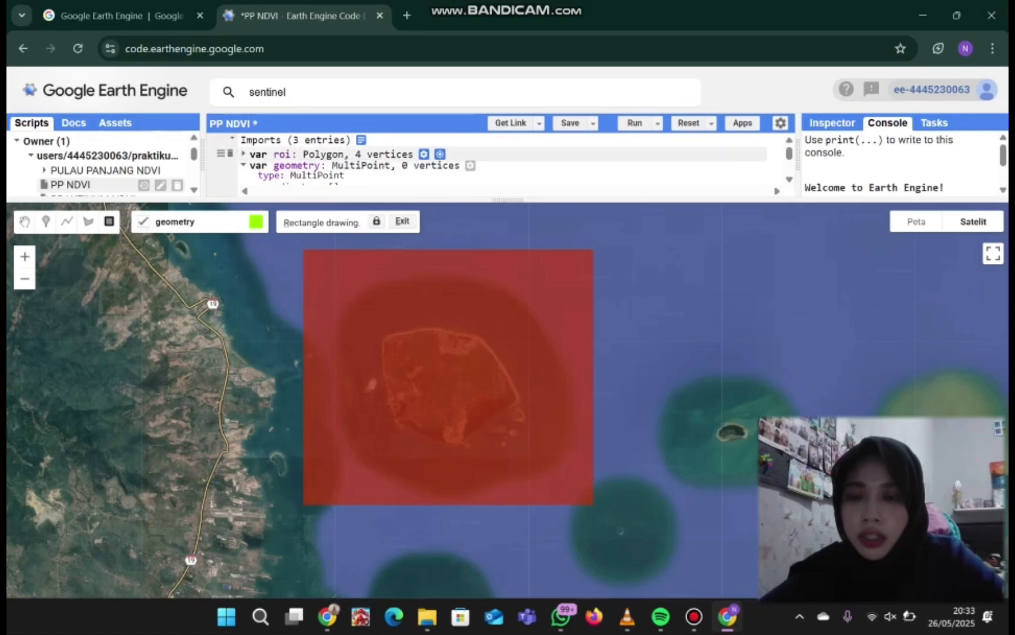
click(470, 165)
click(616, 378)
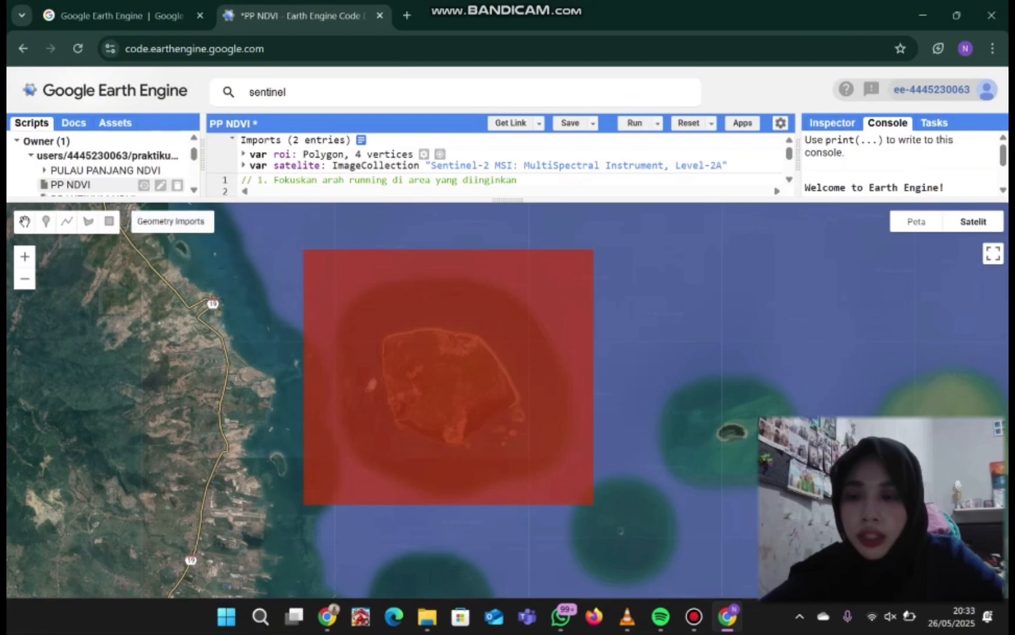
Step: Add a new geometry layer, name it air and set it to import as a FeatureCollection
click(109, 221)
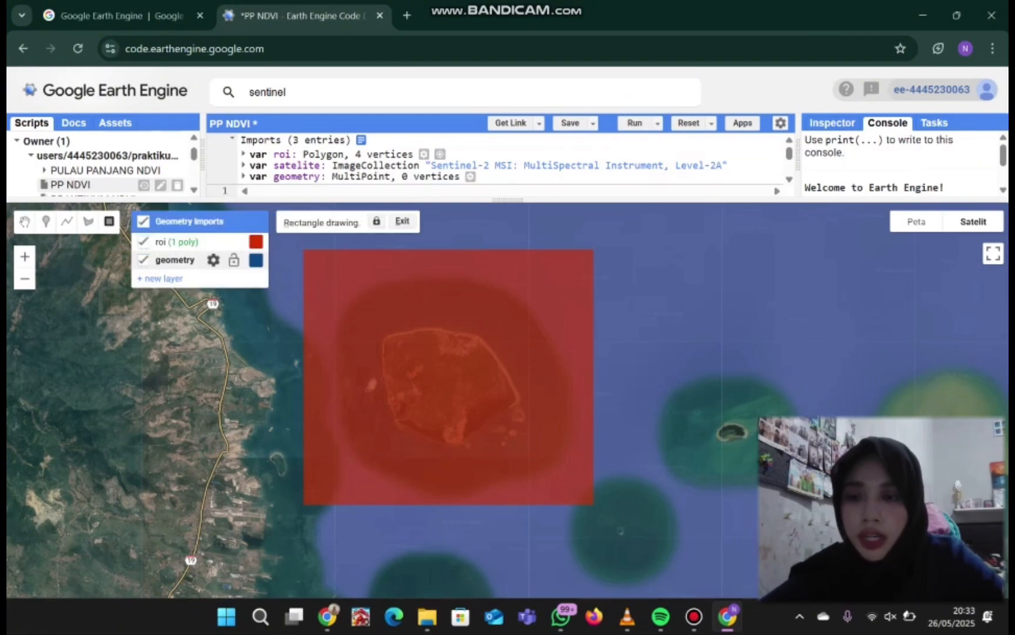
click(213, 259)
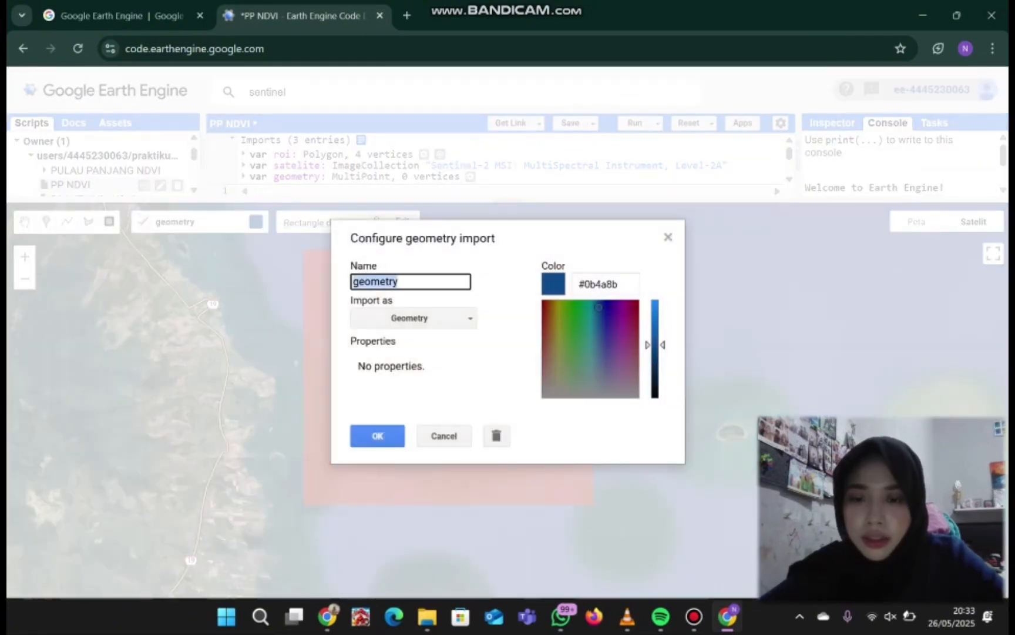
text(air)
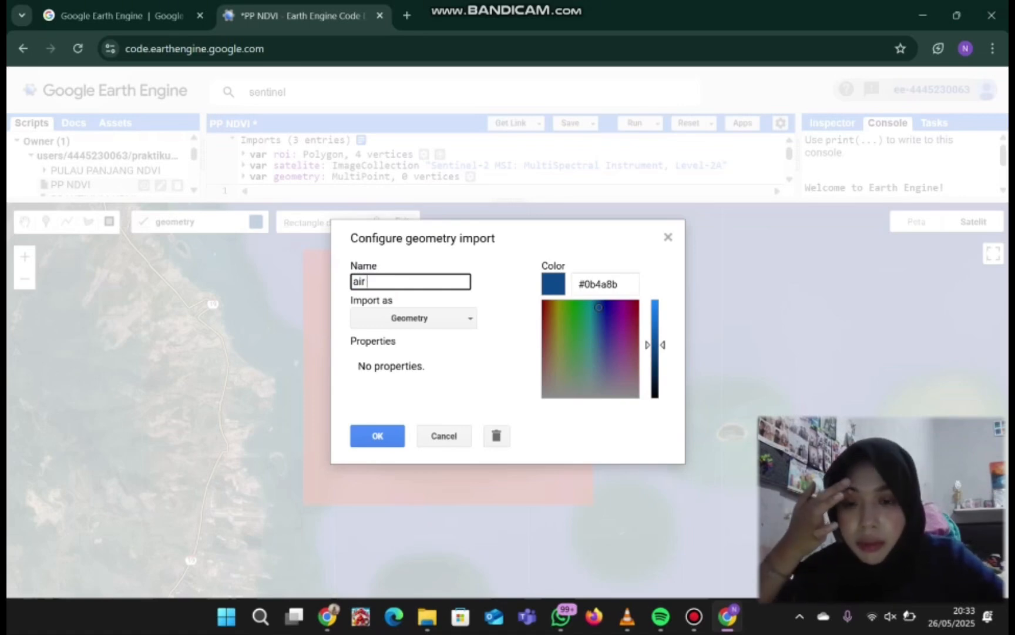
click(413, 318)
click(412, 387)
click(413, 318)
double_click(412, 387)
click(412, 386)
Step: Give the air layer a class property with value 1 and apply its settings
click(491, 366)
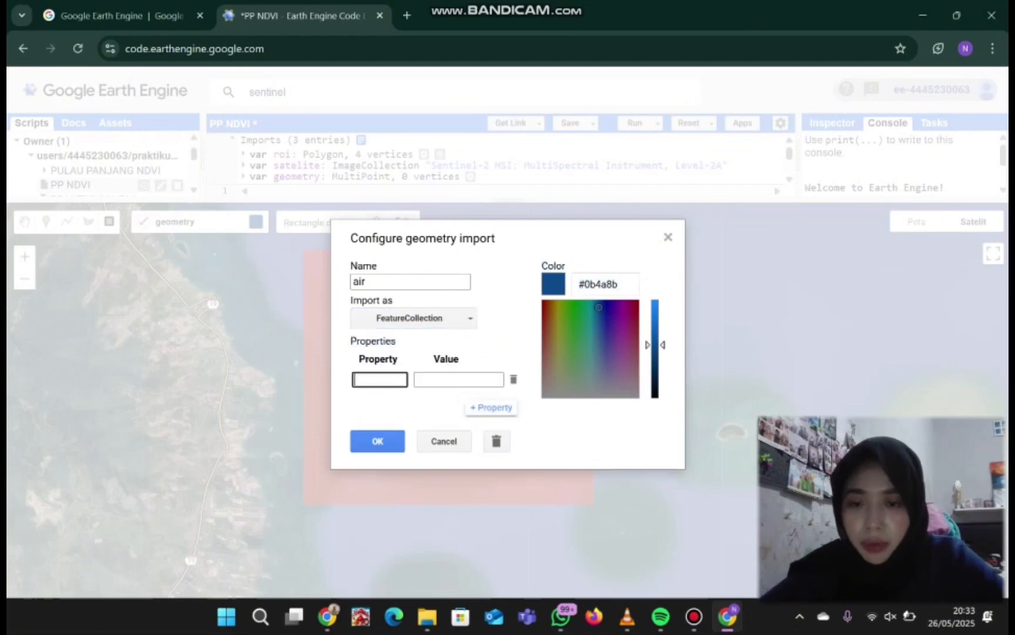
text(class)
key(Tab)
text(1)
click(378, 441)
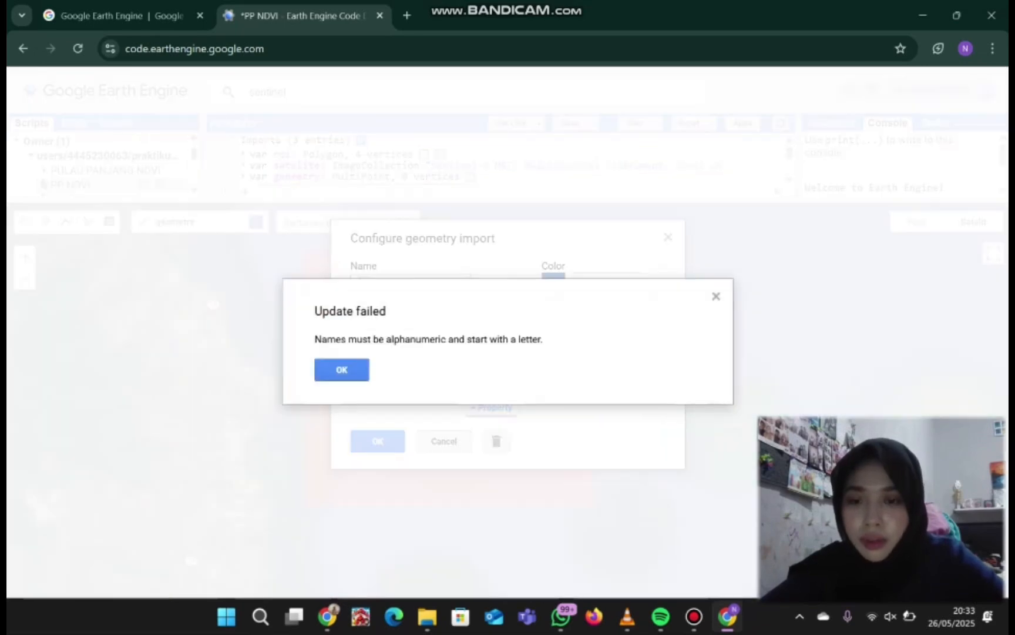
click(342, 369)
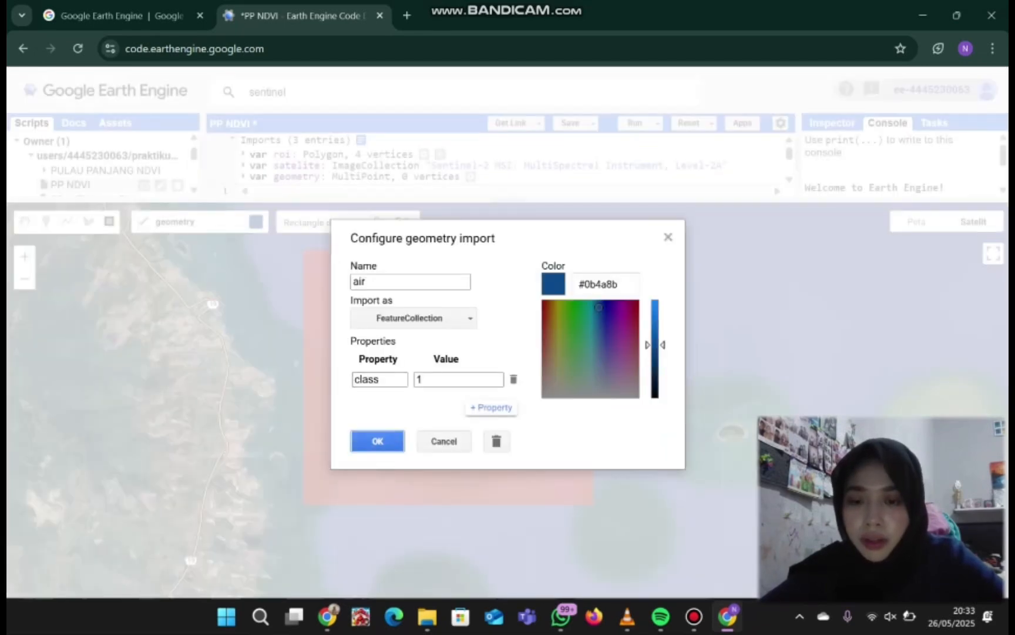
click(378, 441)
click(342, 369)
click(382, 282)
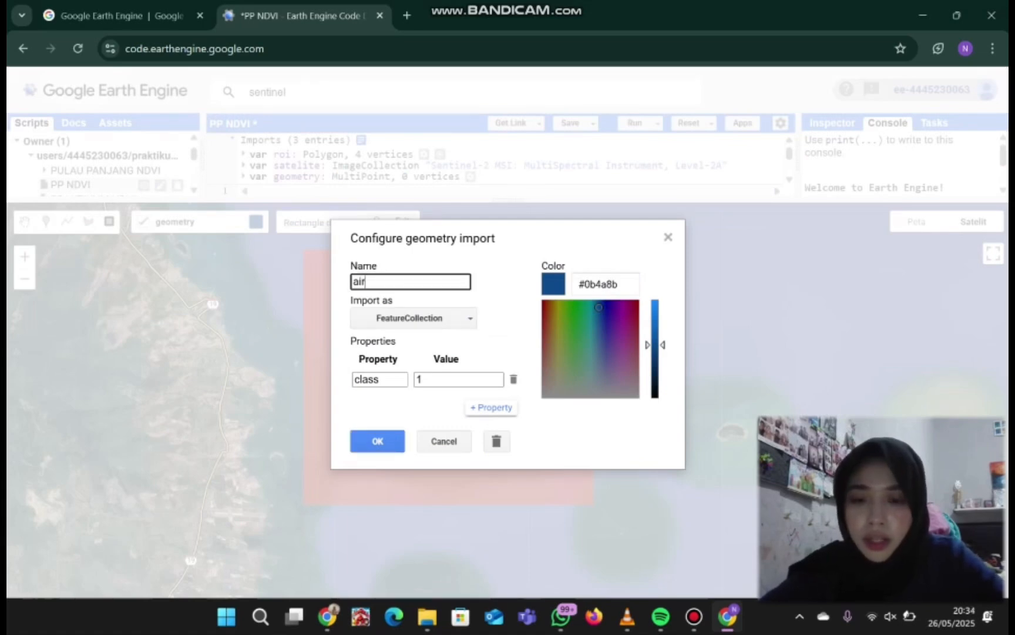
click(378, 441)
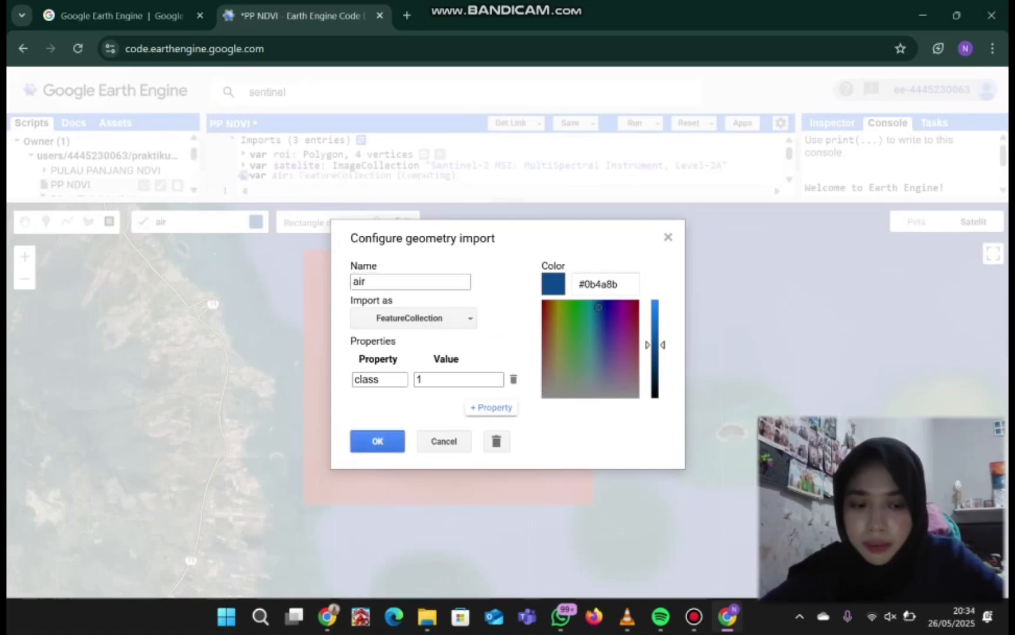
Step: Add another geometry layer, name it mangrove and set it to import as a FeatureCollection
mouse_move(199, 223)
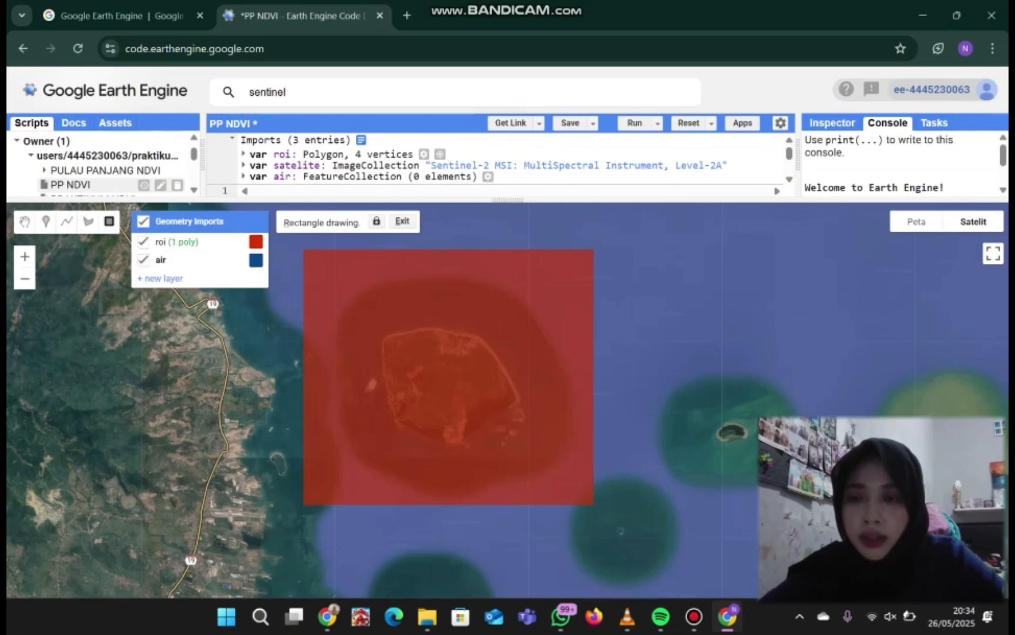
scroll(493, 162, down, 3)
scroll(493, 162, down, 4)
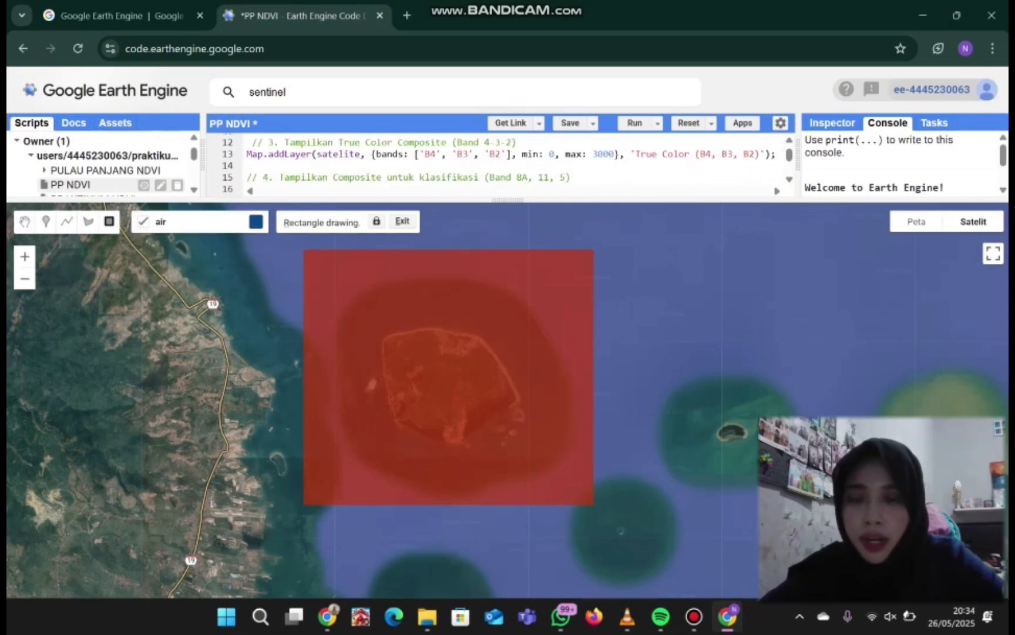
scroll(494, 162, down, 3)
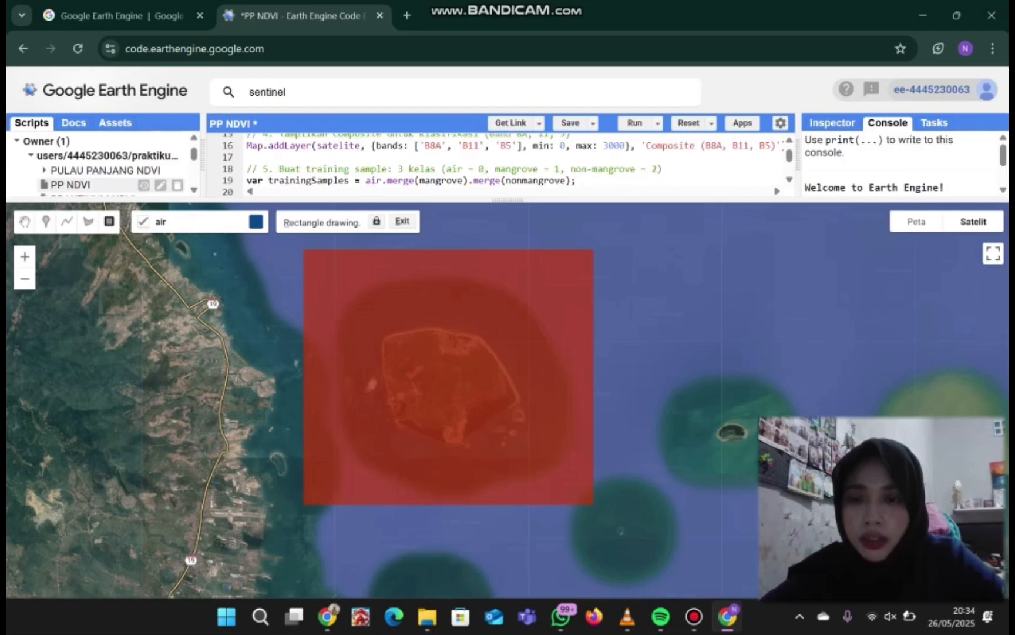
scroll(494, 161, down, 1)
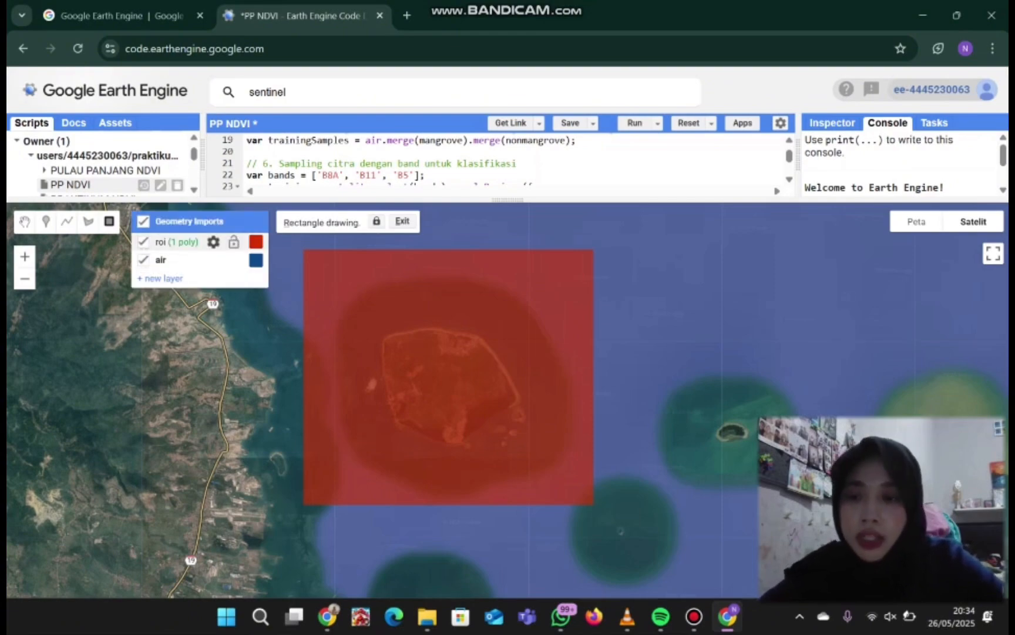
click(160, 278)
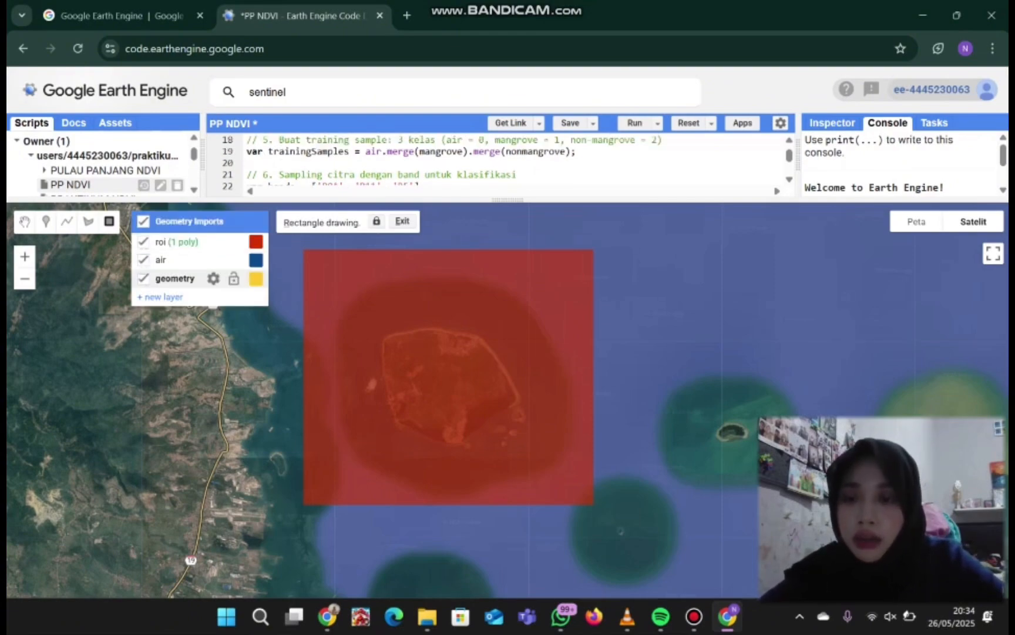
click(214, 278)
click(413, 281)
key(BackSpace)
key(BackSpace)
key(BackSpace)
key(BackSpace)
key(BackSpace)
key(BackSpace)
key(BackSpace)
key(BackSpace)
text(mangrove)
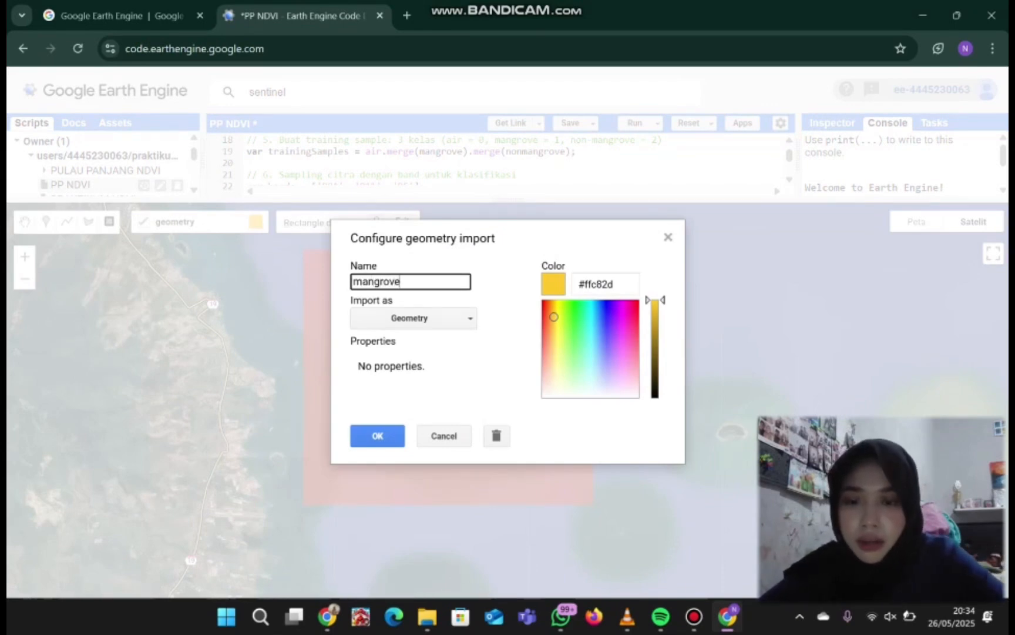
click(412, 318)
click(412, 386)
Step: Give the mangrove layer a class property with value 2 and apply its settings
click(491, 366)
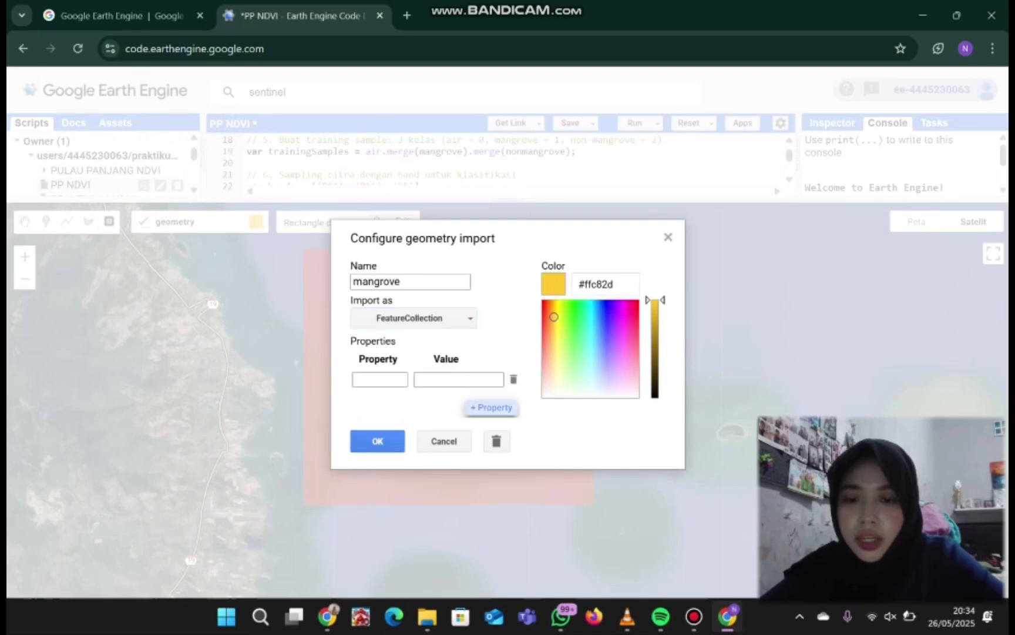
click(380, 380)
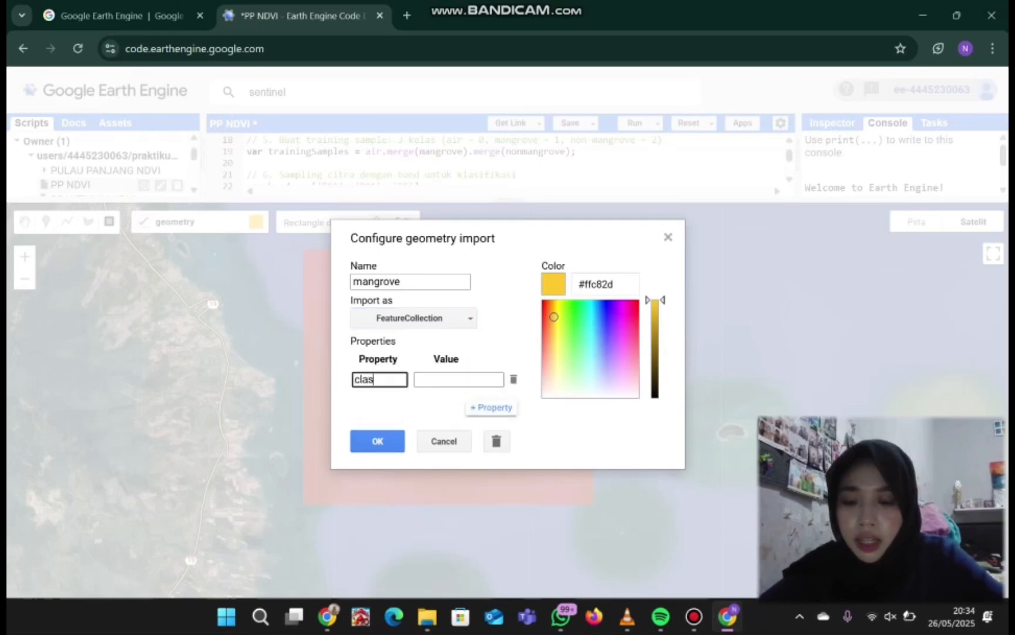
click(458, 380)
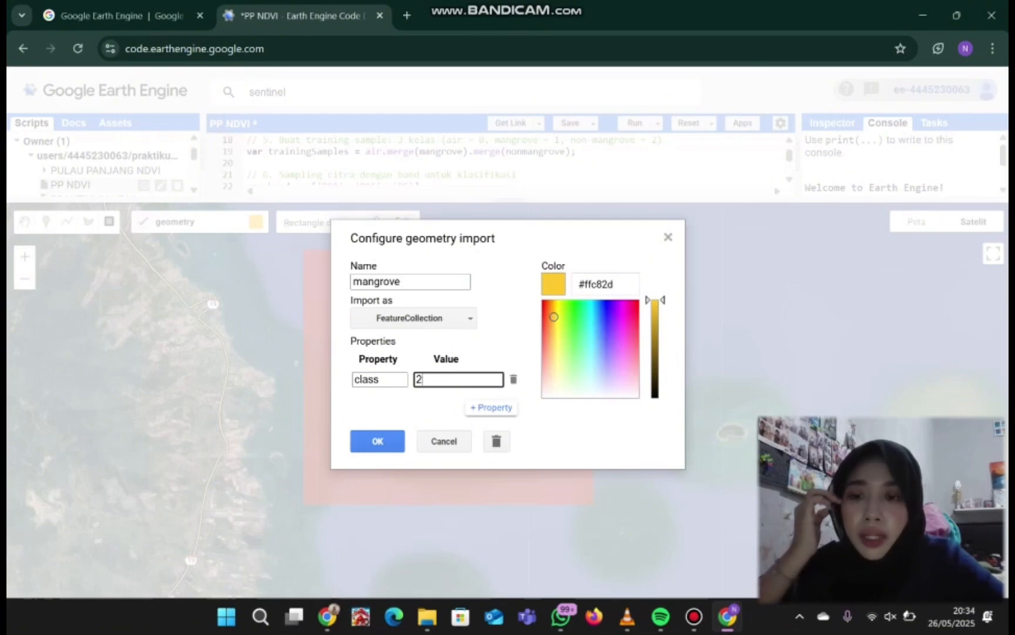
click(378, 441)
Step: Add a third class layer, name it nonmangrove and set it to import as a FeatureCollection
mouse_move(200, 222)
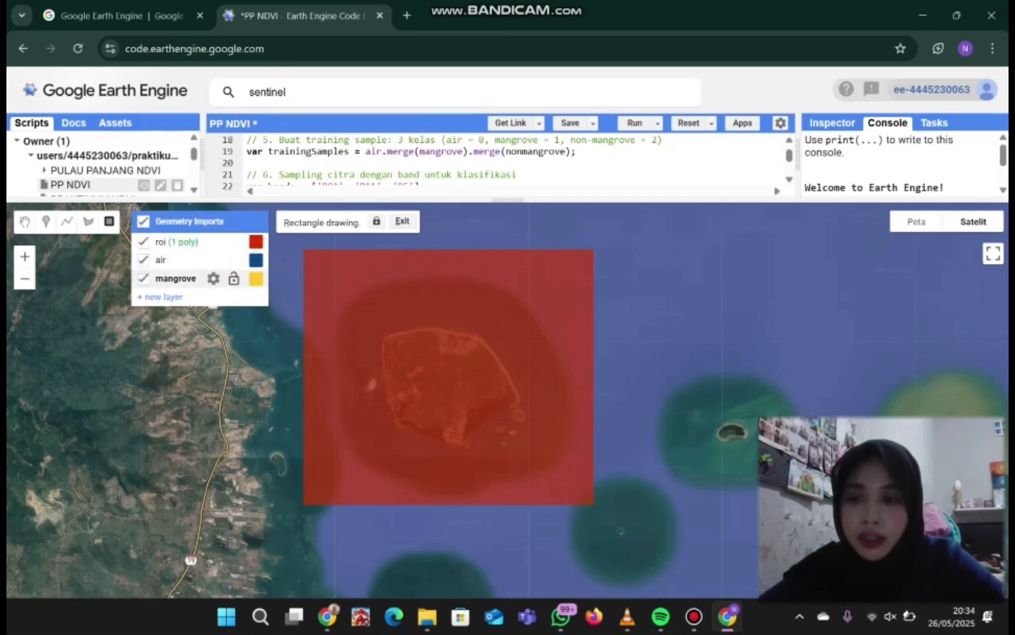
click(164, 296)
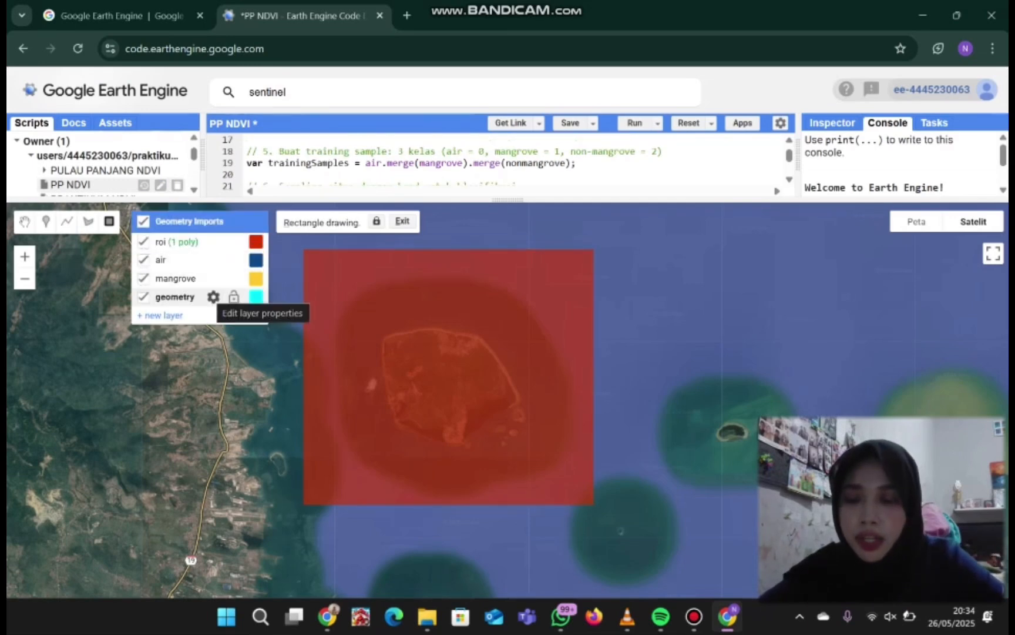
click(213, 297)
text(nonmangrob)
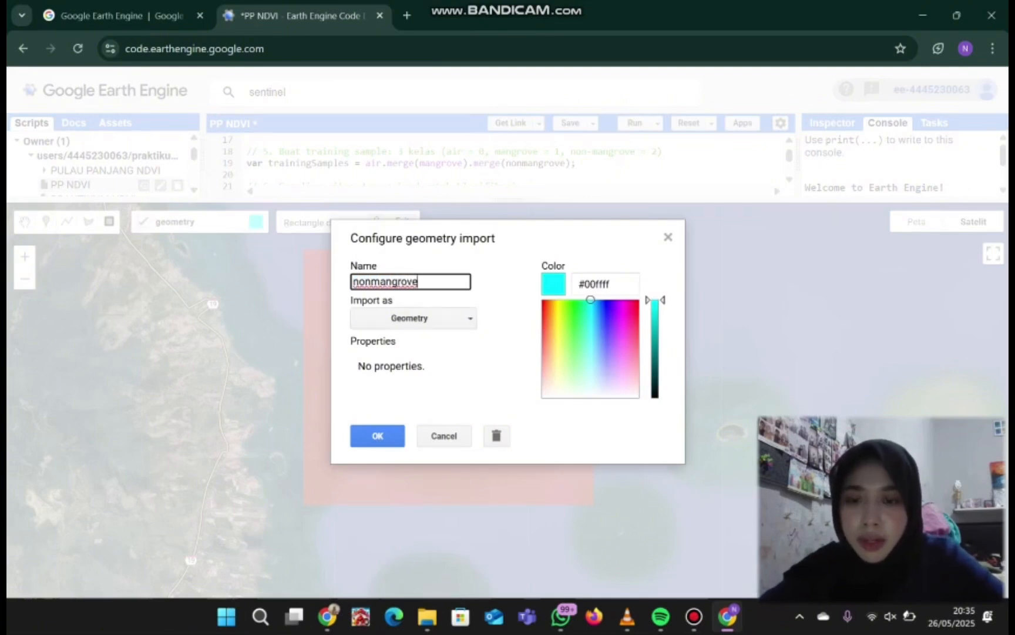
click(411, 318)
click(411, 386)
Step: Give the nonmangrove layer a class property with value 3 and apply its settings
click(492, 365)
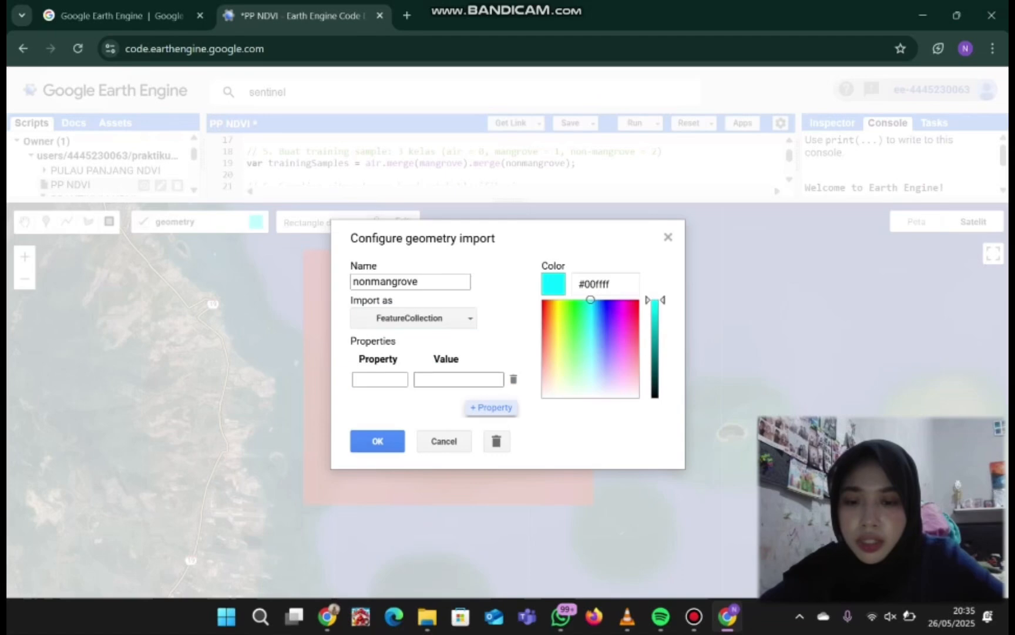
text(class)
key(Tab)
text(3)
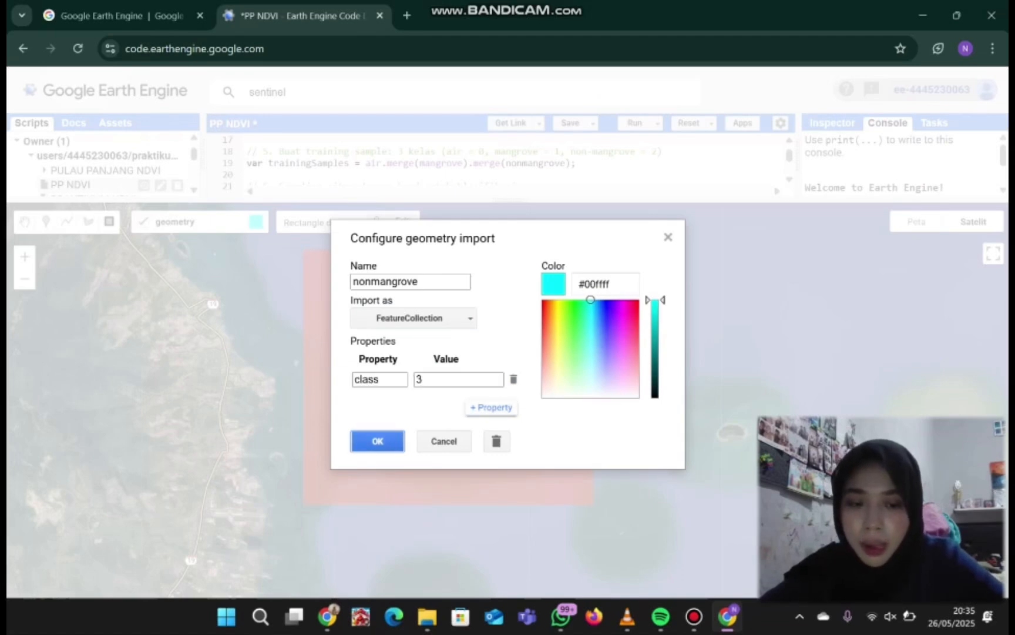
key(Return)
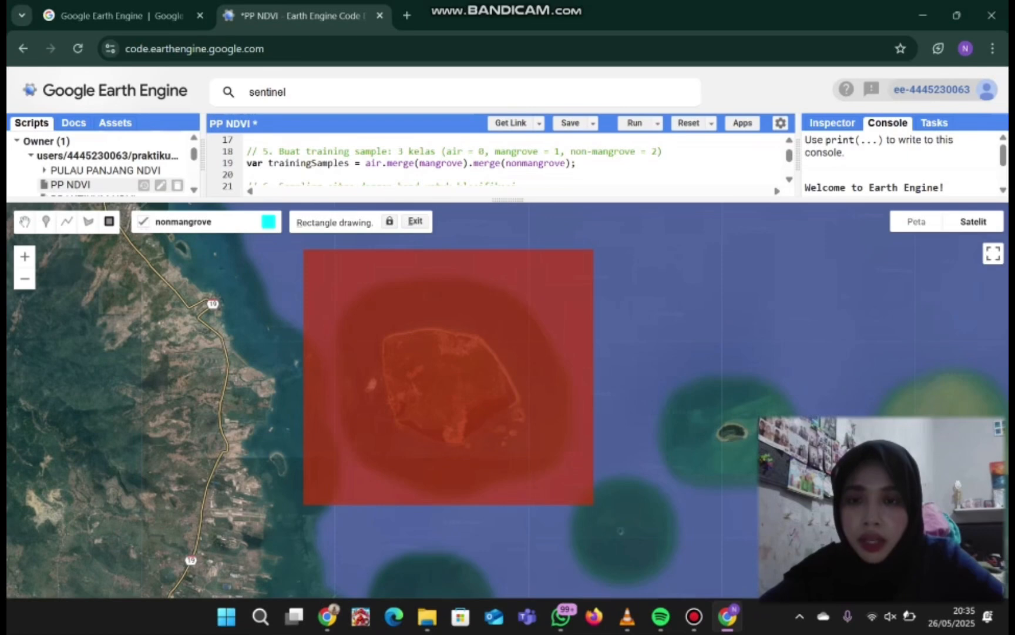
Step: Hide the roi layer on the map and make air the active layer for drawing
mouse_move(205, 222)
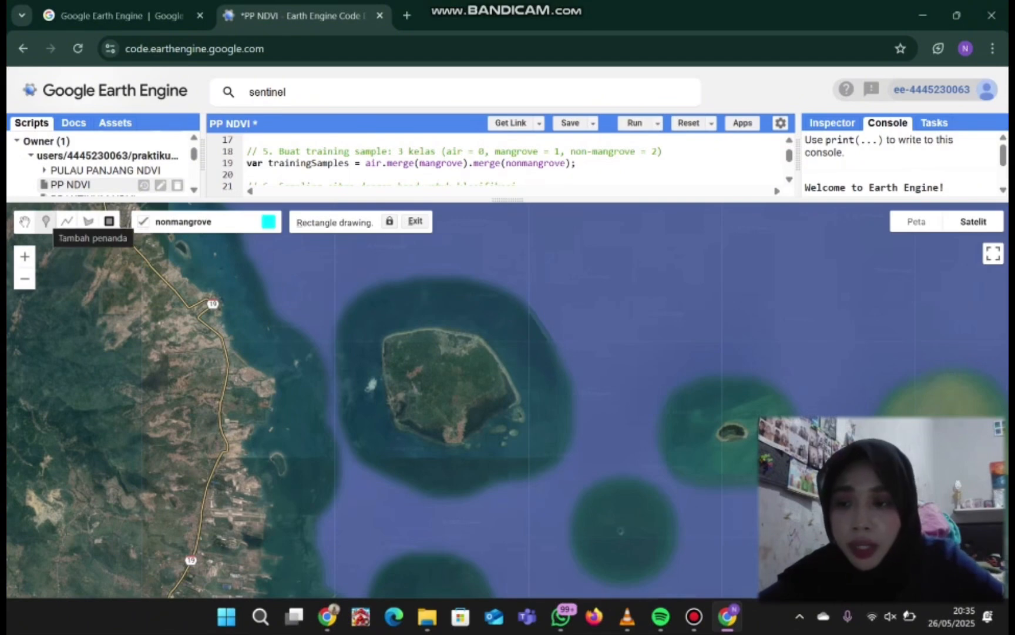
scroll(426, 317, up, 1)
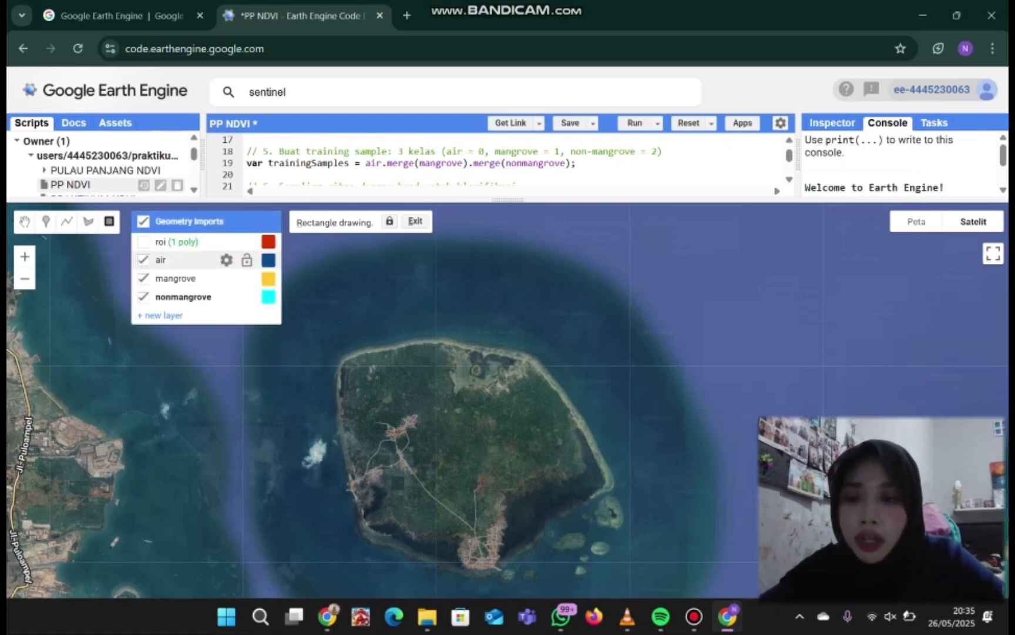
click(176, 259)
drag(429, 275, 457, 290)
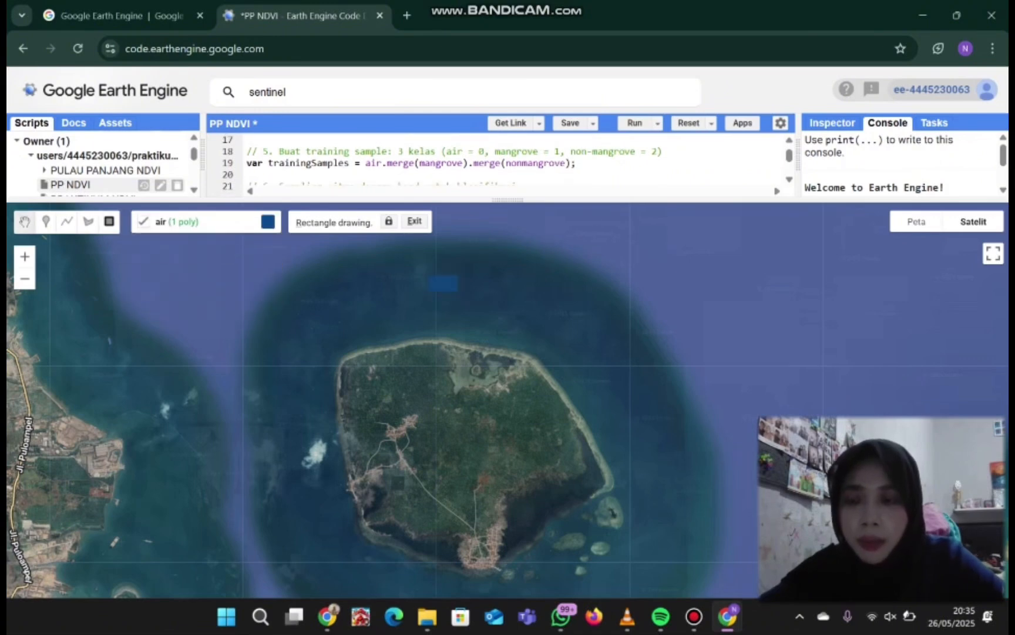
click(24, 221)
click(443, 283)
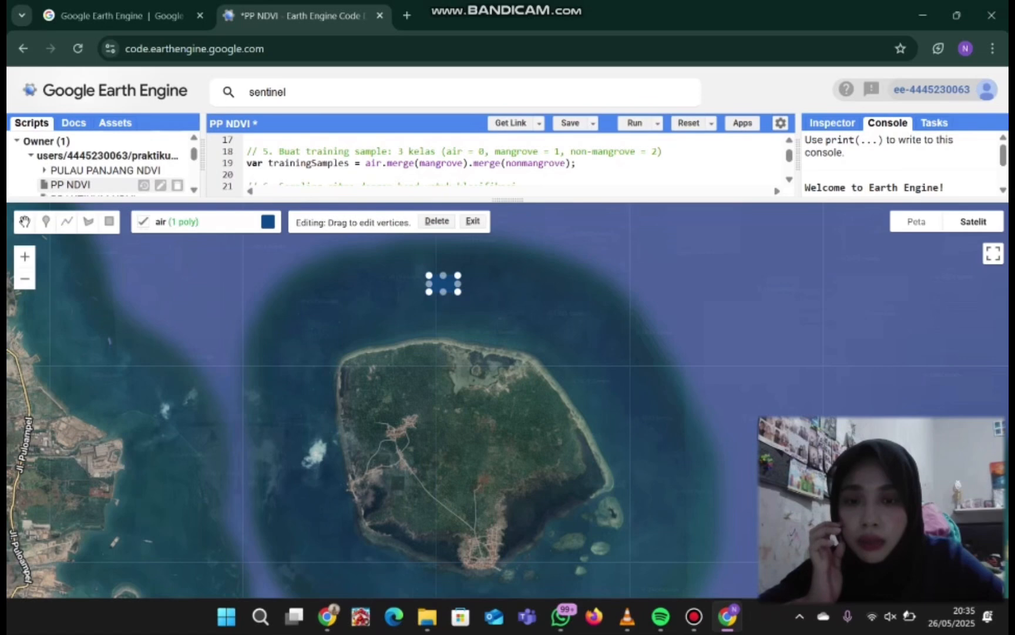
click(437, 220)
Step: Place dozens of air sample points in the sea all around the island and in its northern pond
click(45, 221)
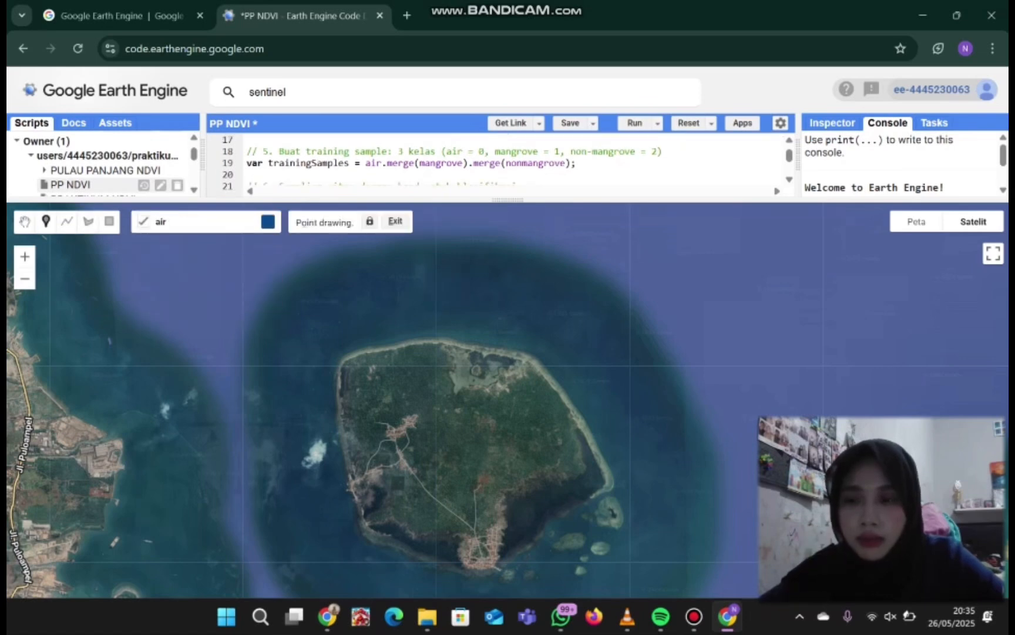
click(436, 272)
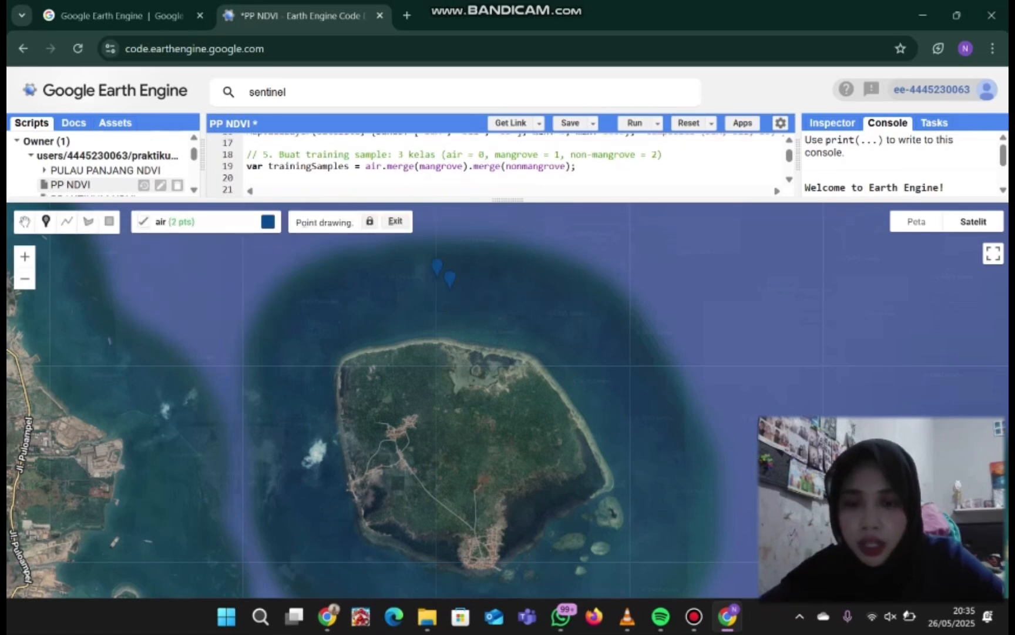
click(366, 307)
click(341, 322)
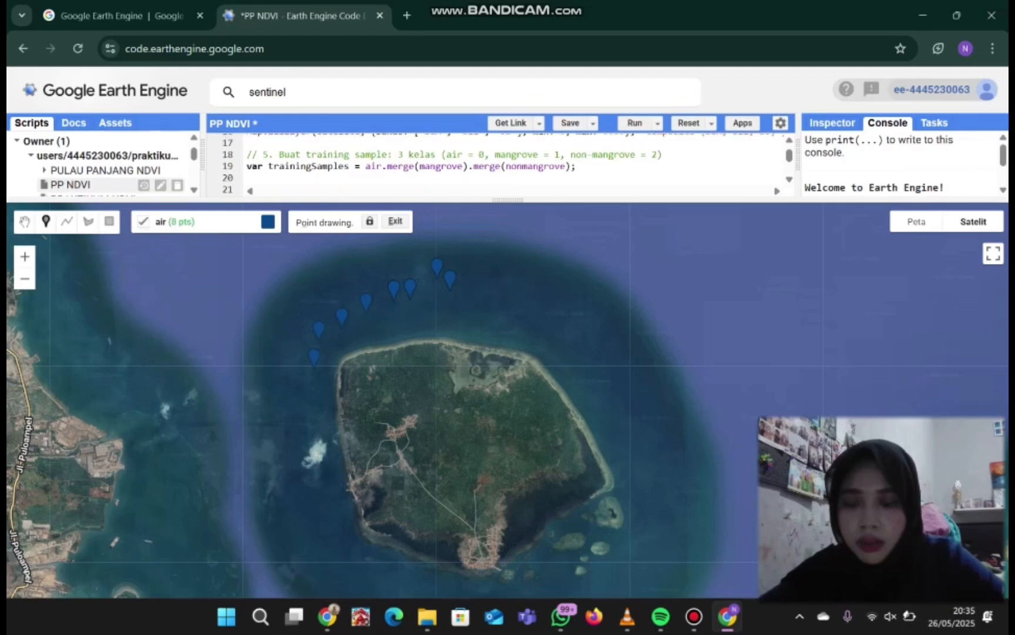
click(314, 398)
click(316, 459)
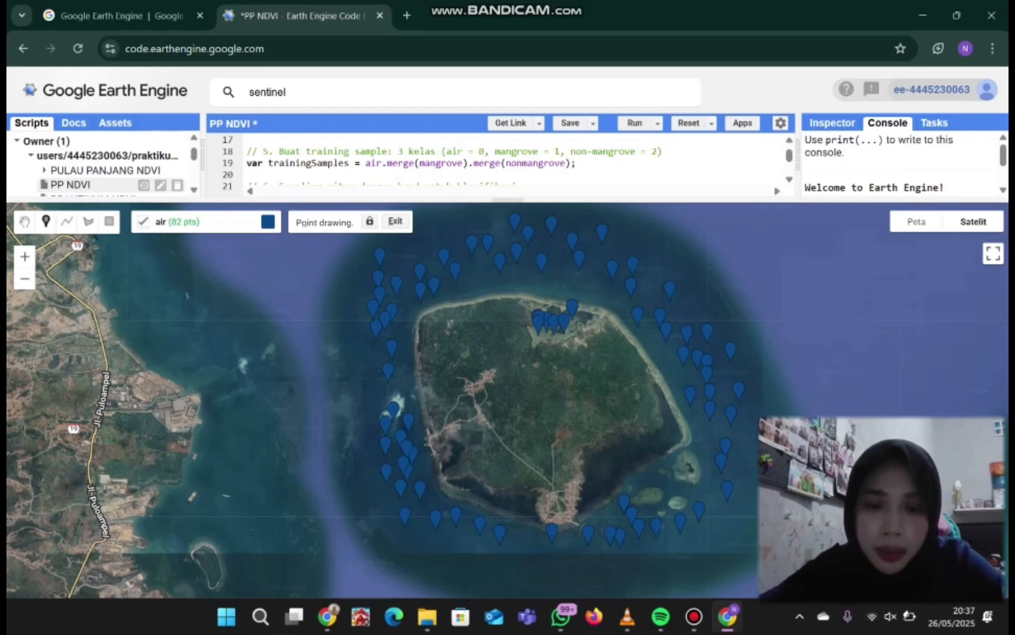
Step: Add one more air point at the northern pond and another in the sea north of the island
scroll(556, 298, up, 3)
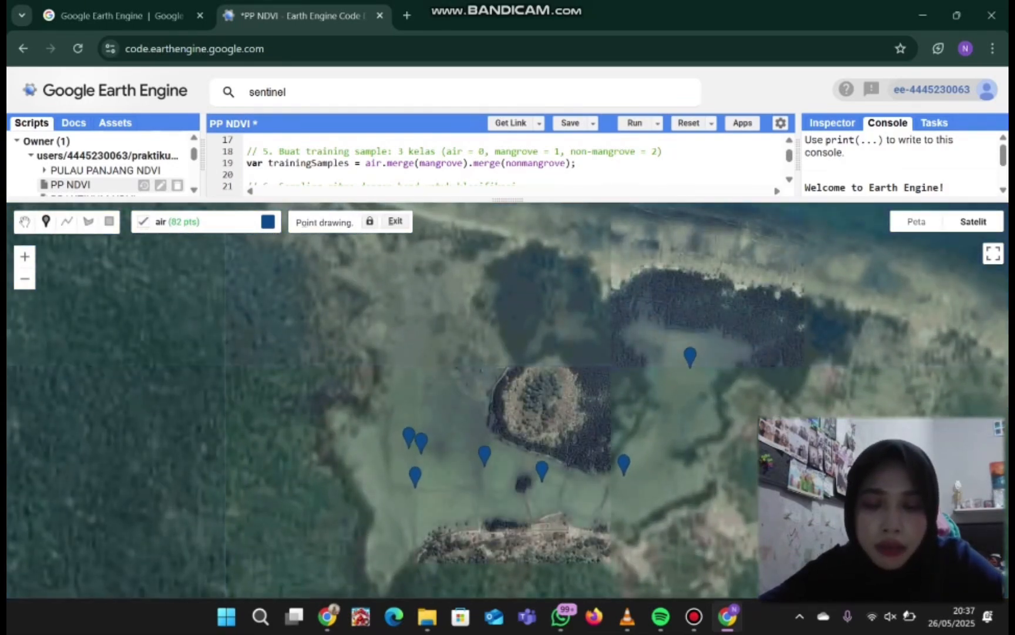
scroll(539, 386, down, 1)
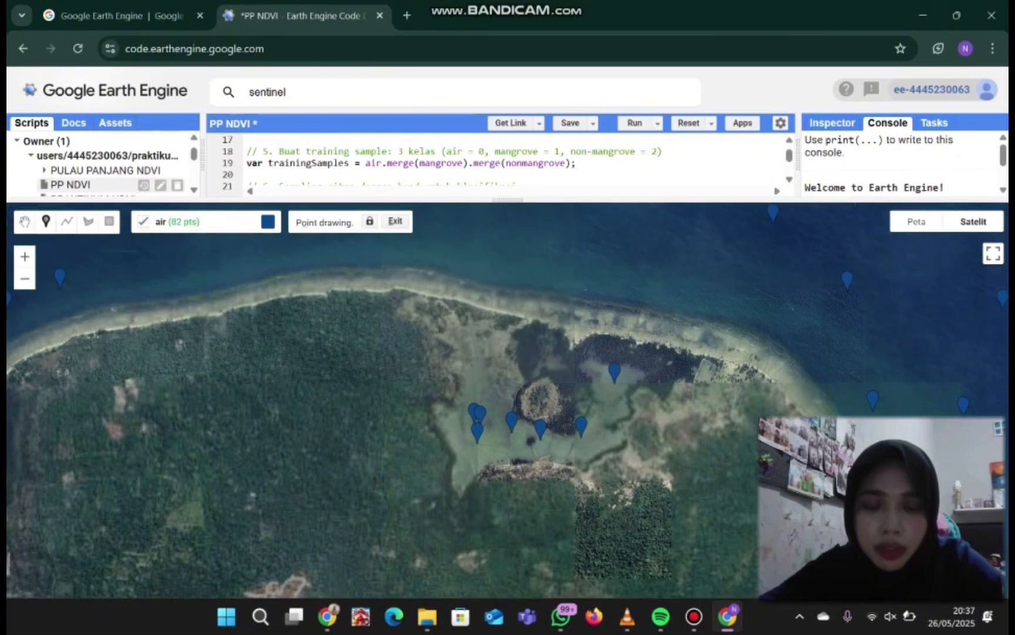
scroll(481, 378, down, 1)
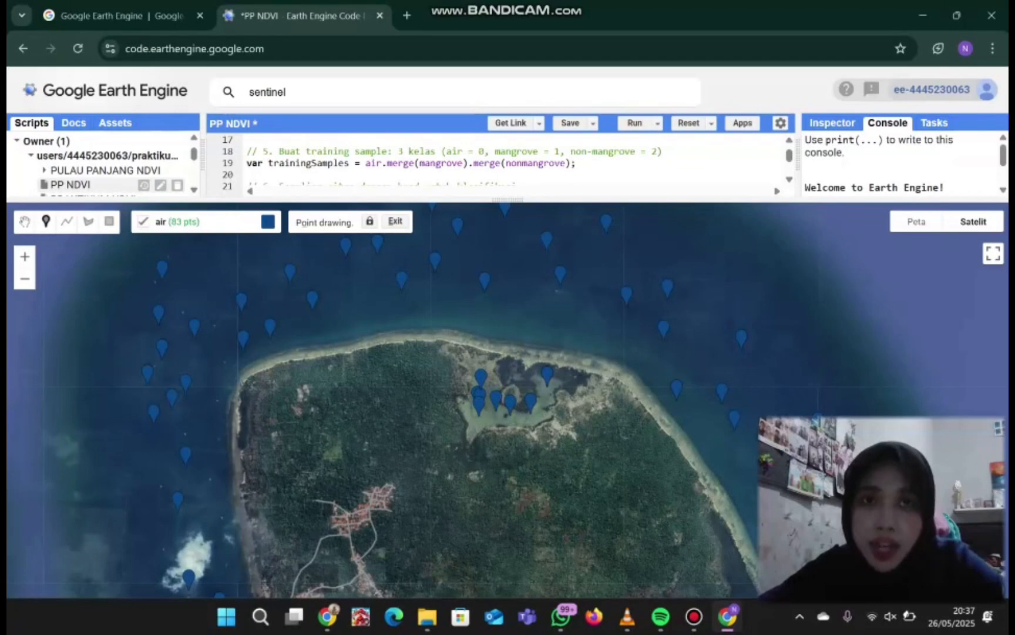
click(515, 295)
drag(446, 411, 504, 321)
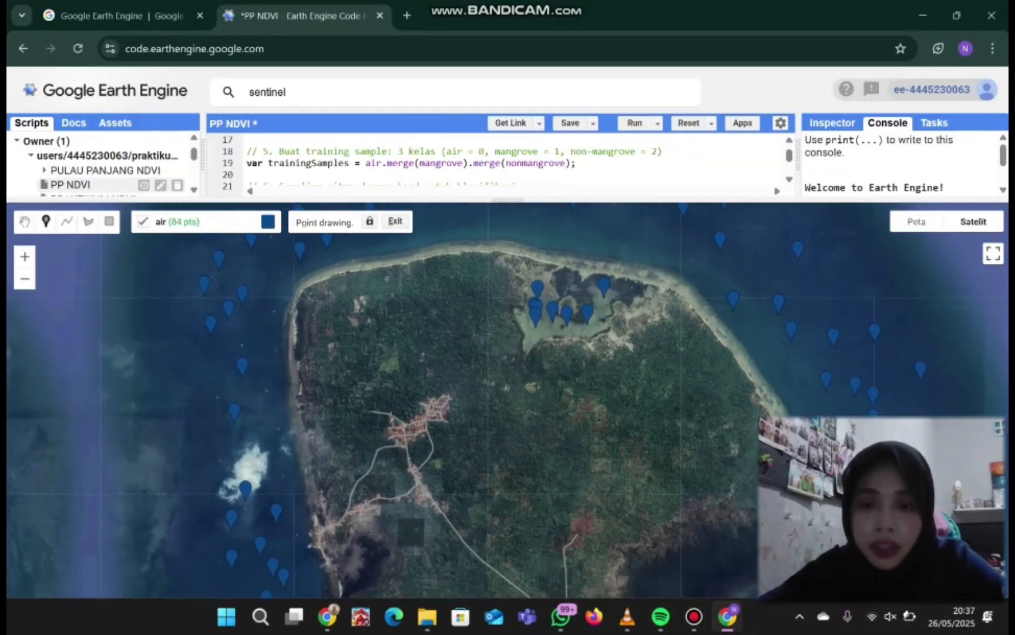
Step: Make mangrove the active layer and place its sample points in the dense vegetation southwest of the northern pond
mouse_move(206, 221)
click(175, 278)
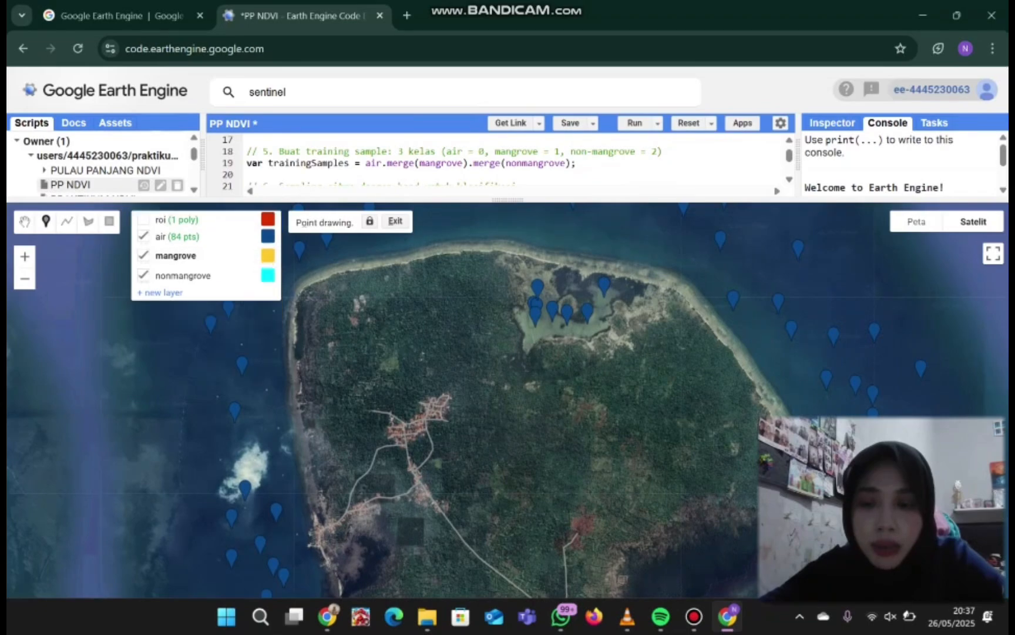
scroll(520, 354, up, 1)
scroll(428, 278, up, 1)
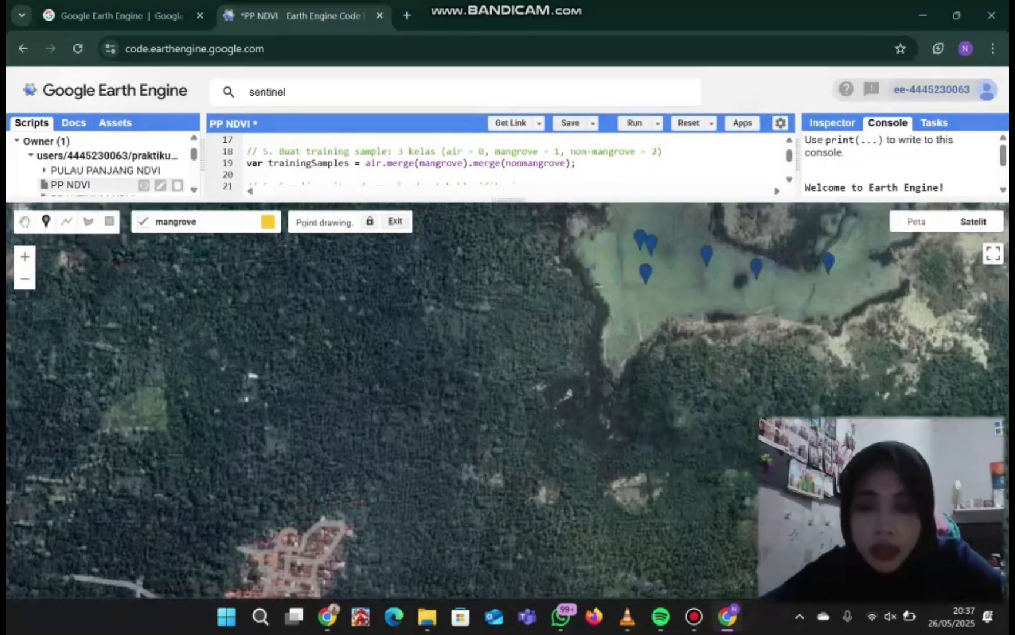
click(386, 316)
click(388, 330)
click(361, 333)
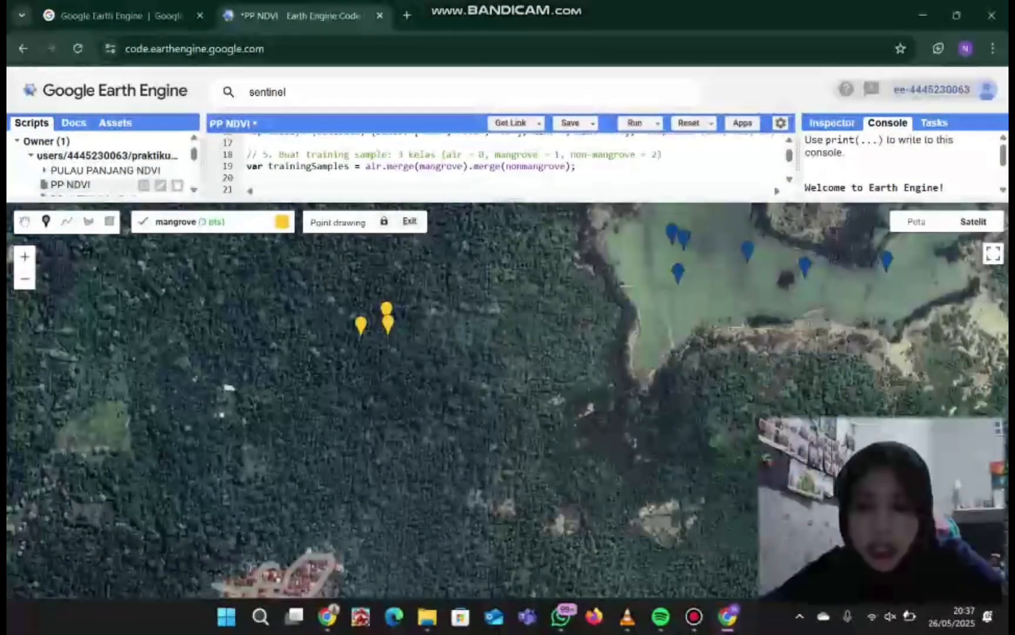
click(368, 354)
click(393, 363)
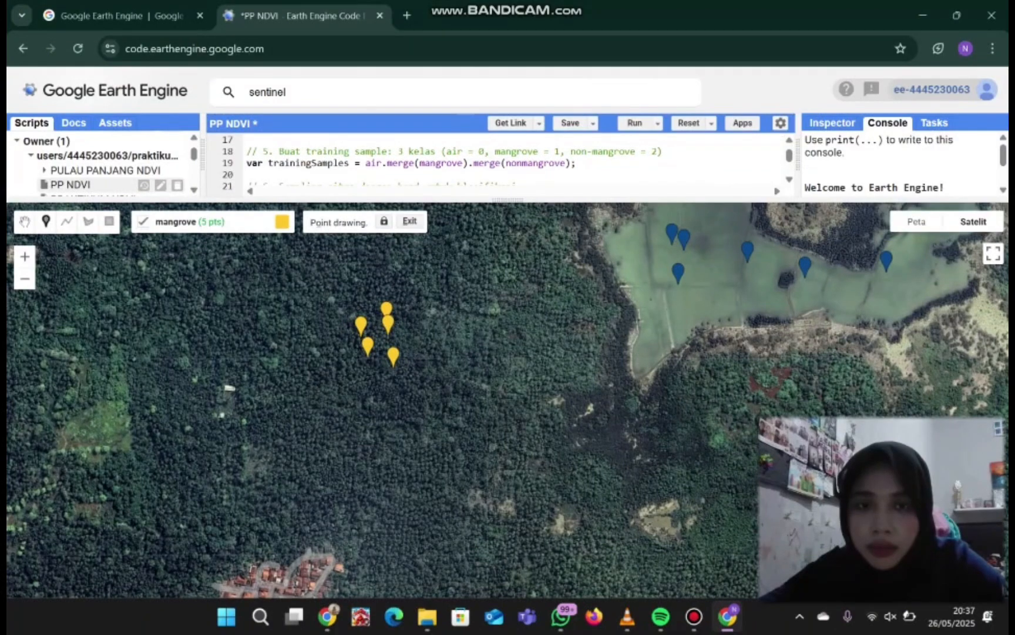
click(579, 10)
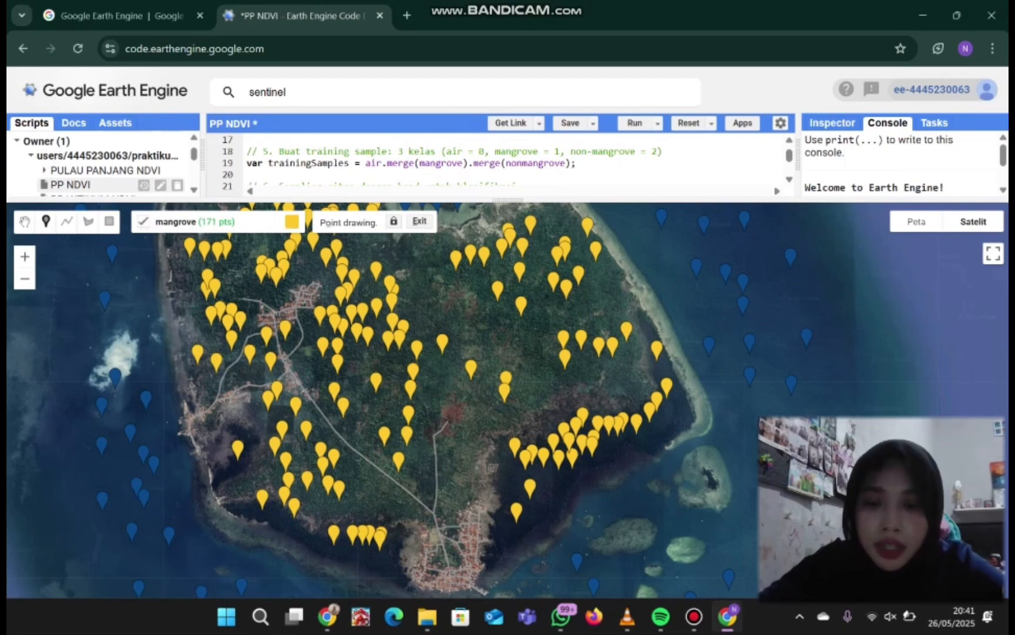
Step: Make nonmangrove the active layer and place eight sample points along the northern edge of the inland village
drag(448, 345, 563, 388)
scroll(563, 388, down, 2)
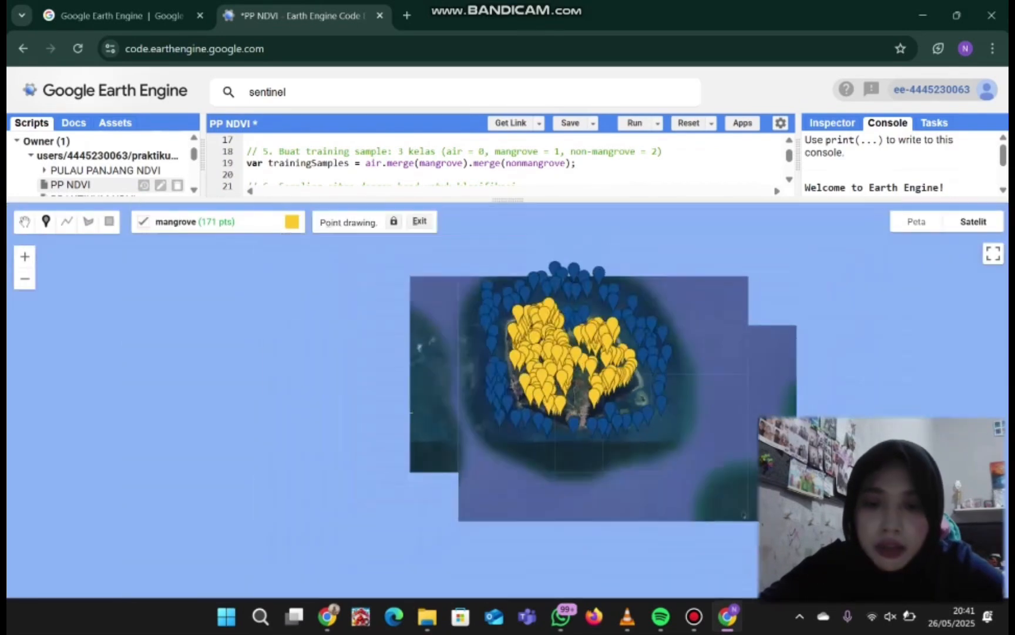
scroll(558, 376, up, 3)
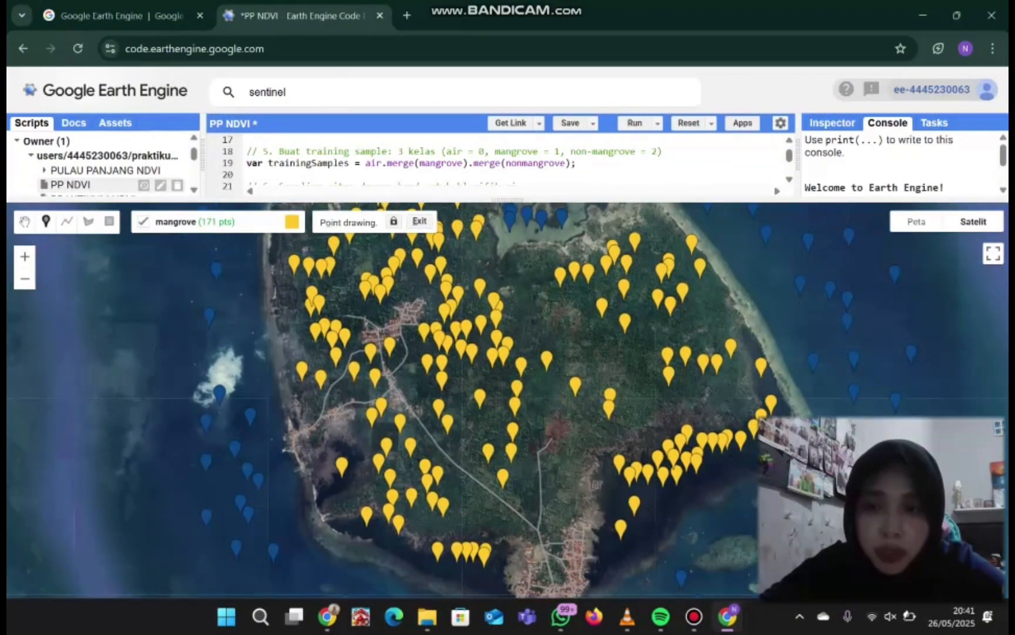
mouse_move(218, 222)
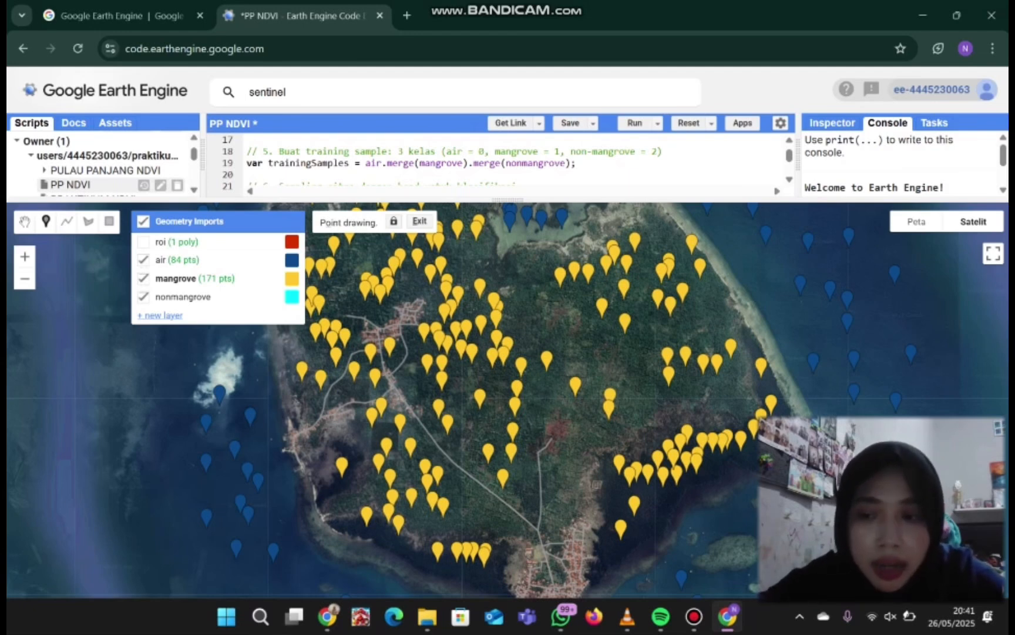
click(183, 298)
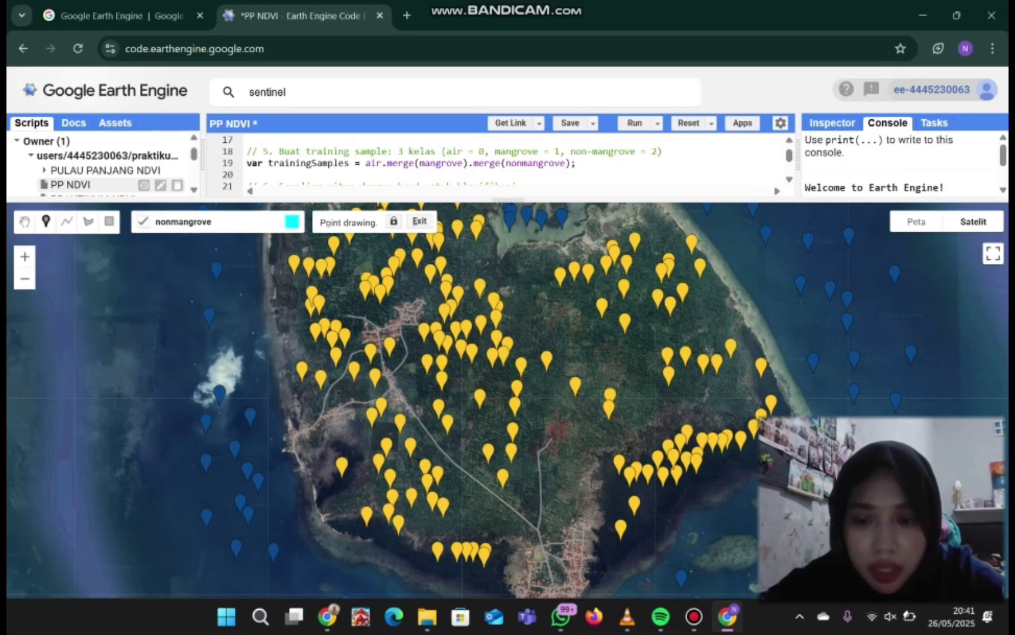
click(412, 301)
click(409, 302)
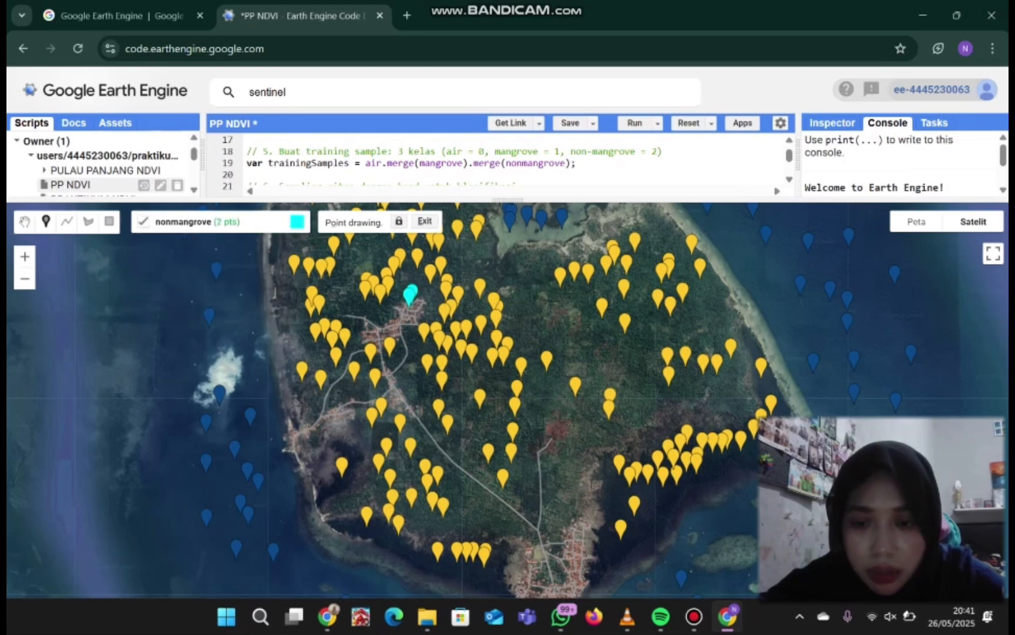
click(394, 321)
click(380, 326)
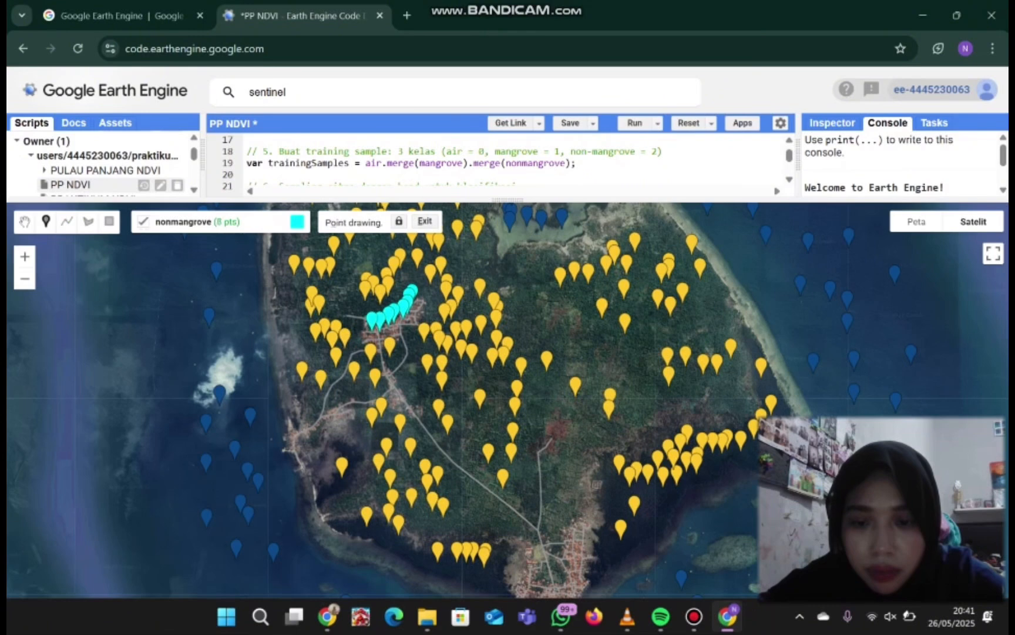
Step: Place nonmangrove points at the reddish clearing and down the eastern side of the southern settlement
click(559, 416)
click(585, 479)
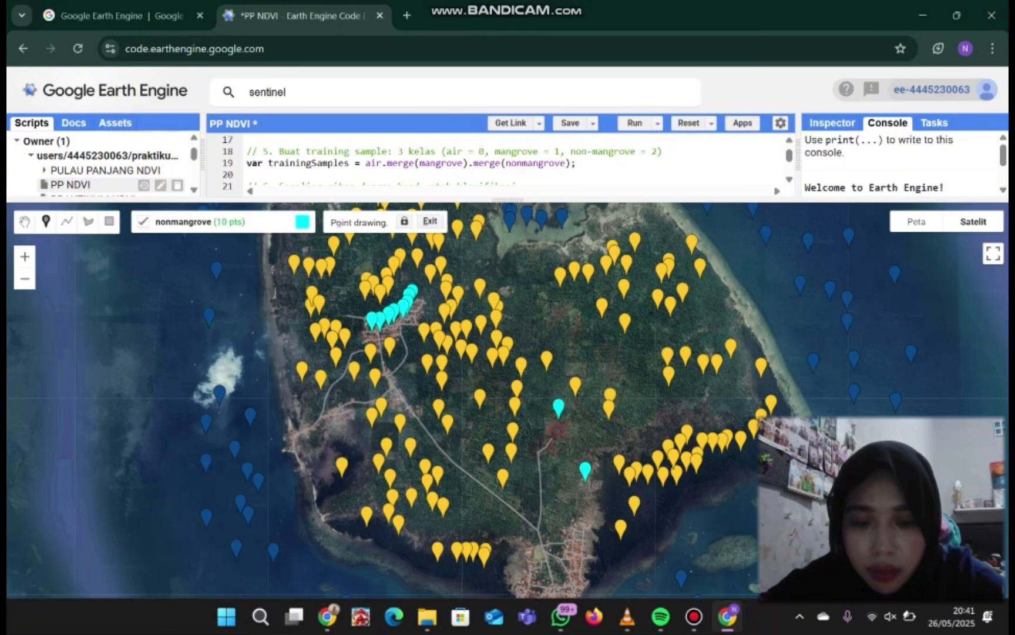
click(581, 544)
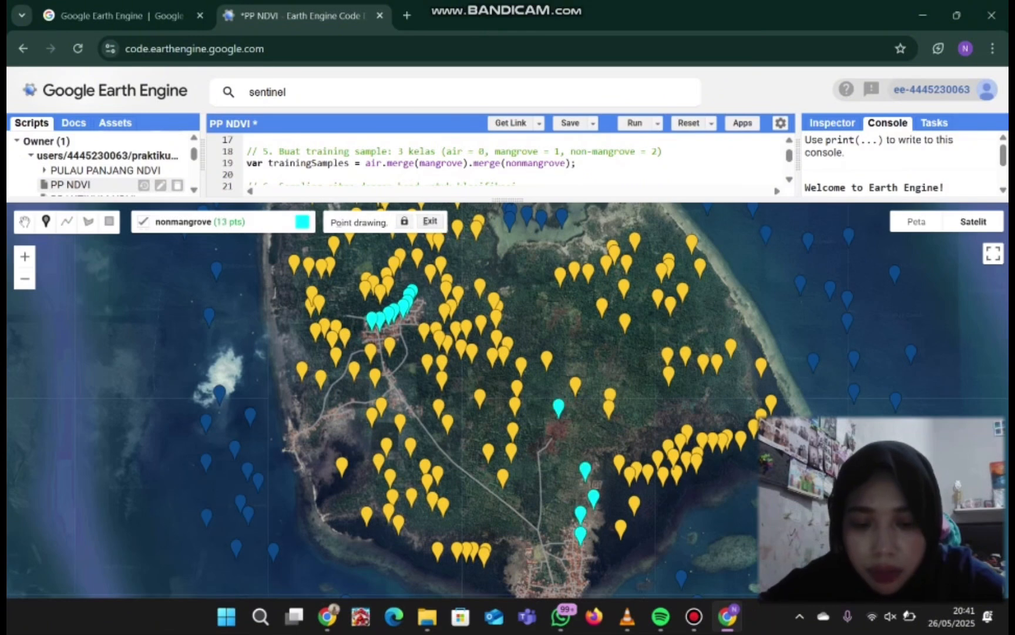
drag(580, 545, 585, 473)
click(582, 498)
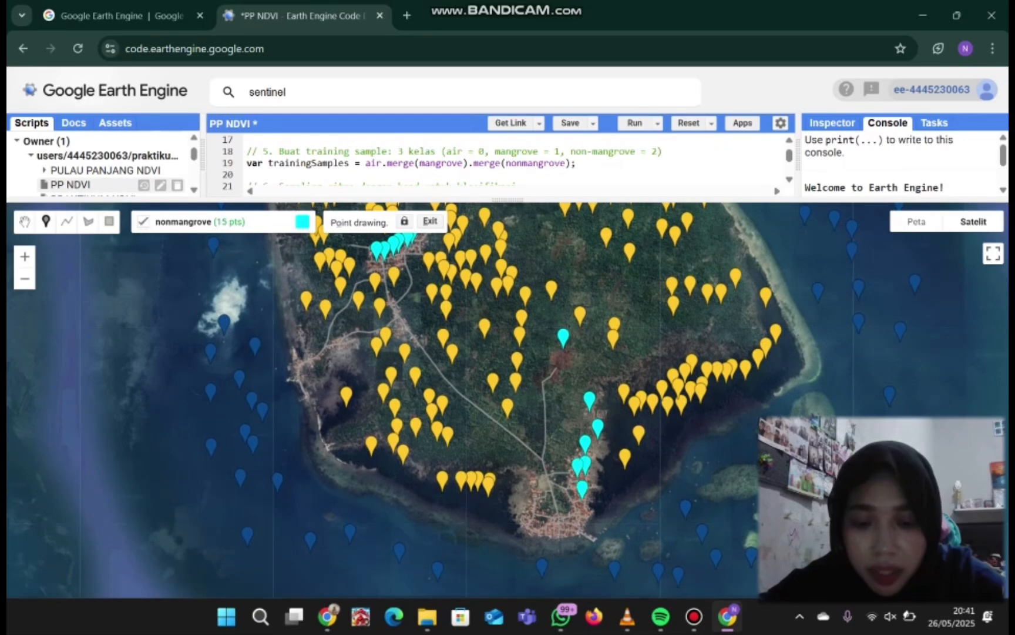
Step: Add nonmangrove points among the houses in the southern and western parts of the southern settlement
click(562, 520)
click(551, 520)
click(533, 478)
scroll(558, 493, up, 2)
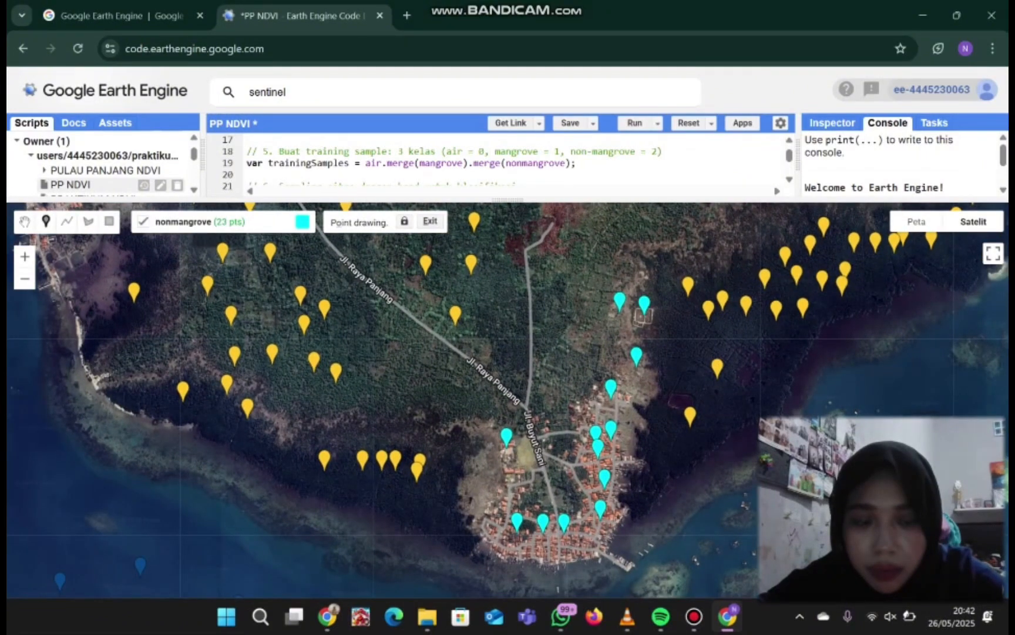
Step: Place nonmangrove points through the west coast village, along its road and around the inland road junction and village
drag(558, 300, 549, 506)
drag(364, 376, 681, 352)
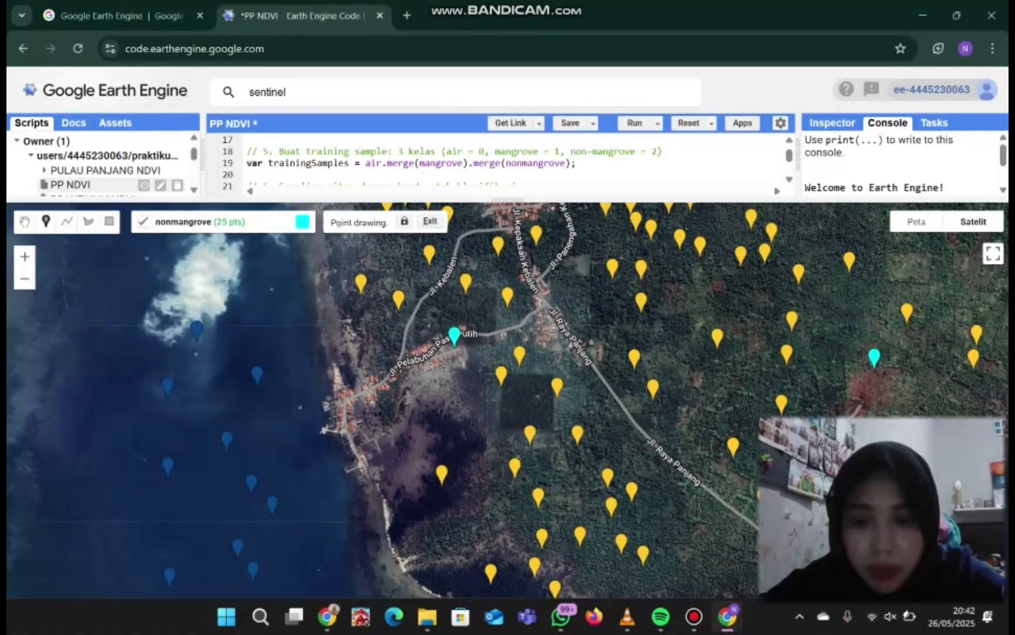
click(366, 389)
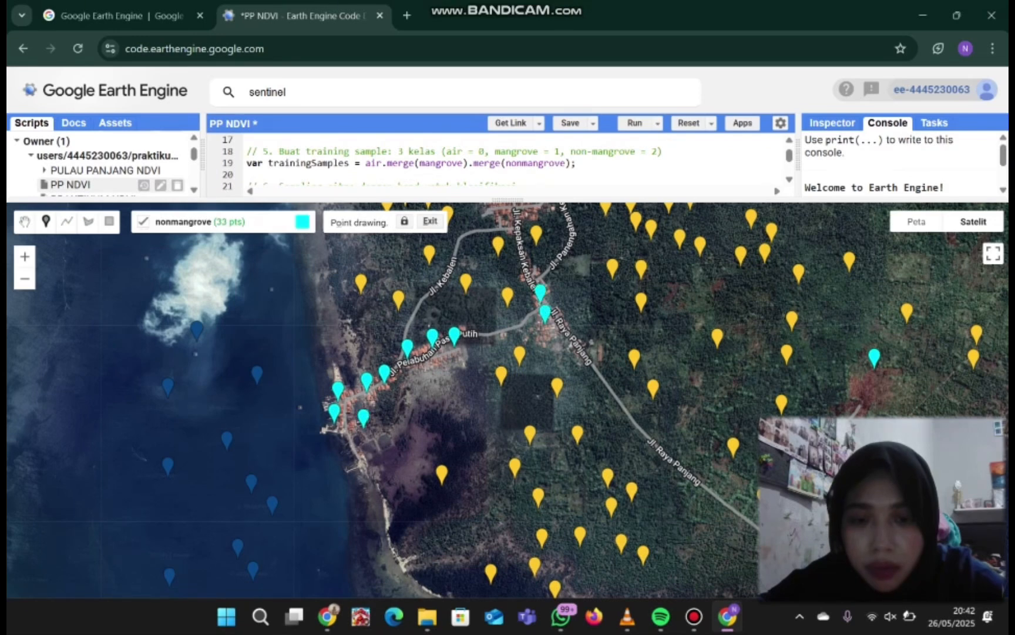
drag(546, 328, 582, 481)
click(540, 329)
click(577, 373)
click(572, 441)
Step: Add nonmangrove points on the cleared land in the island's east and in the western part of the southern settlement
drag(617, 329, 155, 314)
drag(529, 435, 334, 316)
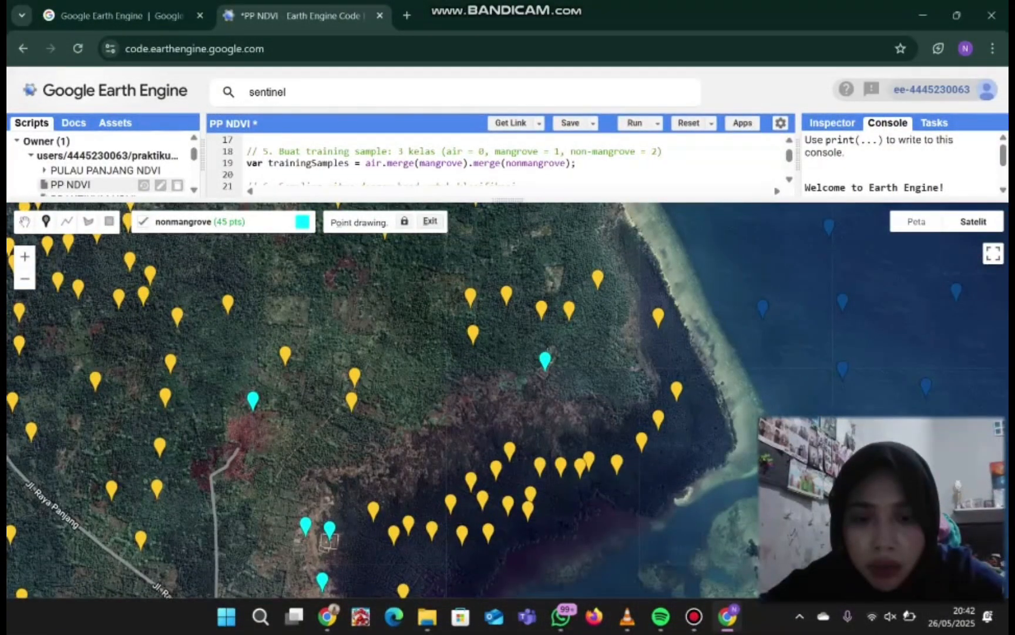
drag(282, 517, 582, 240)
click(509, 410)
click(504, 419)
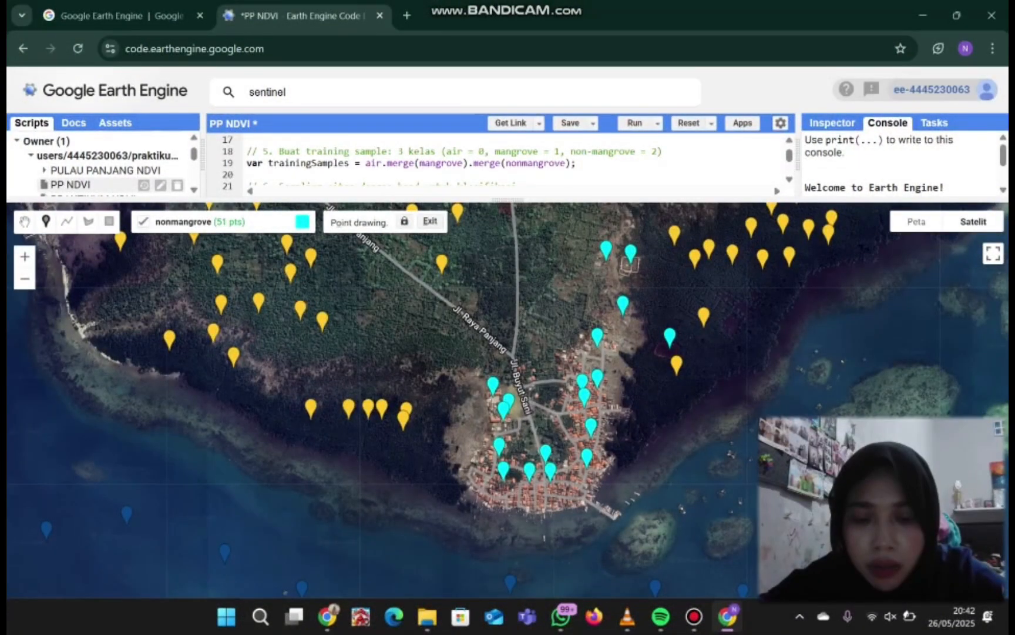
Step: Add further nonmangrove points in the west coast village to bring the layer to 55 points
drag(352, 294, 658, 545)
click(344, 418)
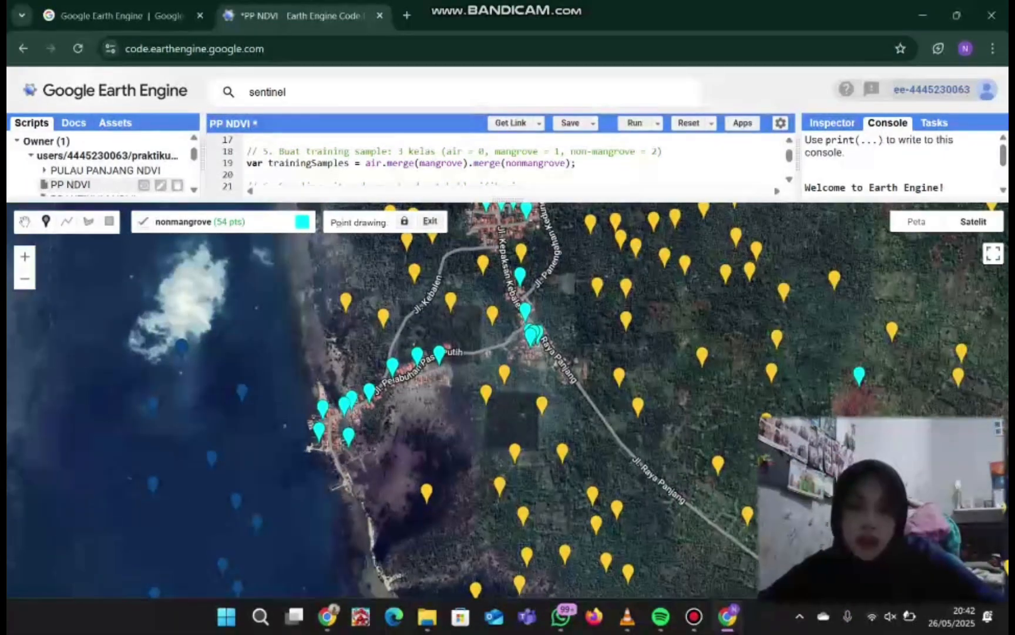
drag(499, 294, 488, 398)
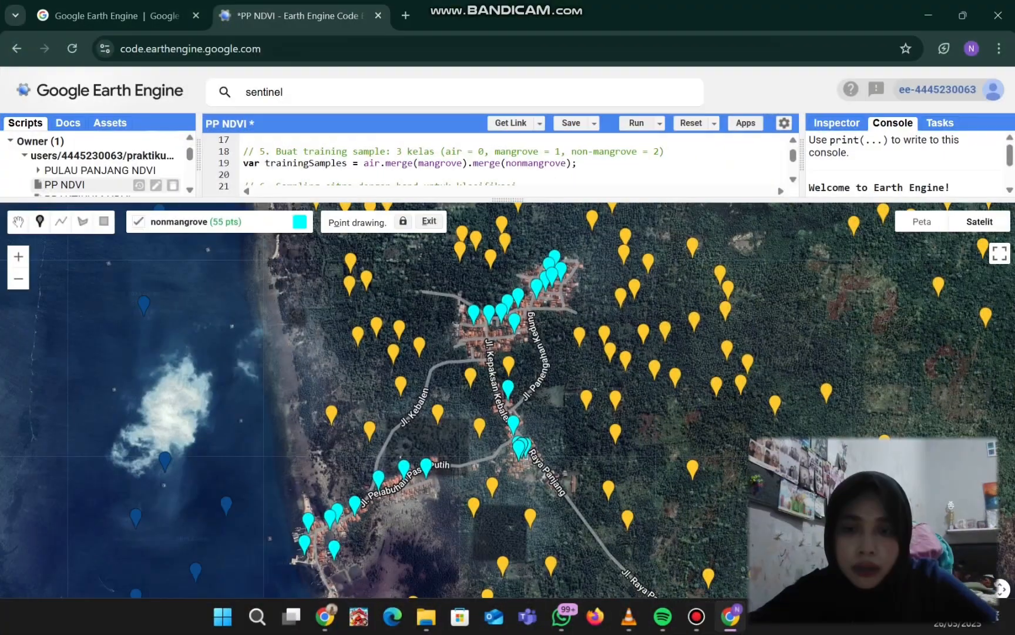
scroll(414, 355, down, 3)
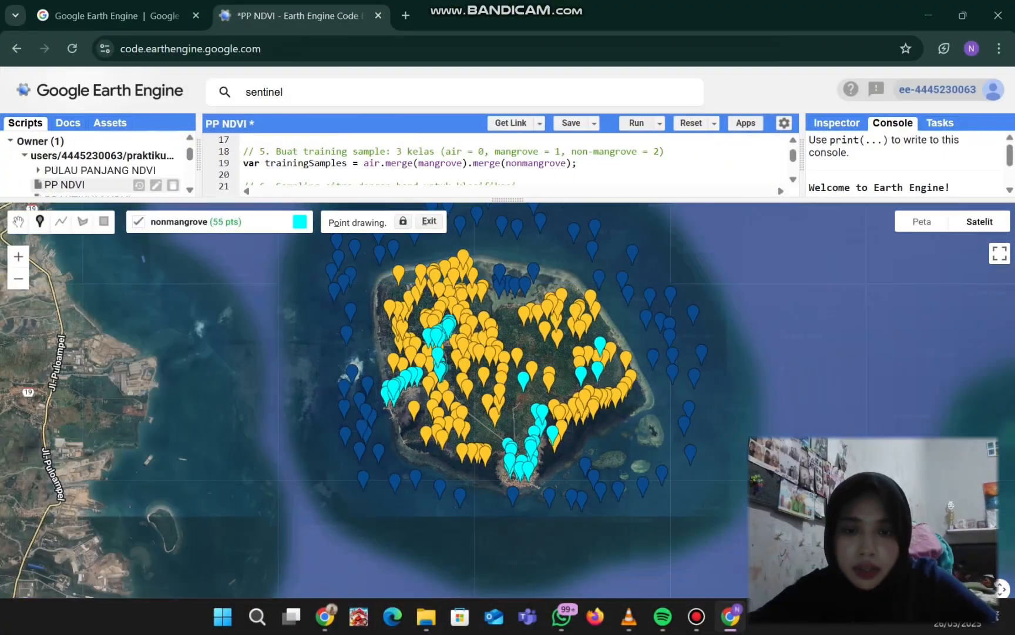
click(580, 9)
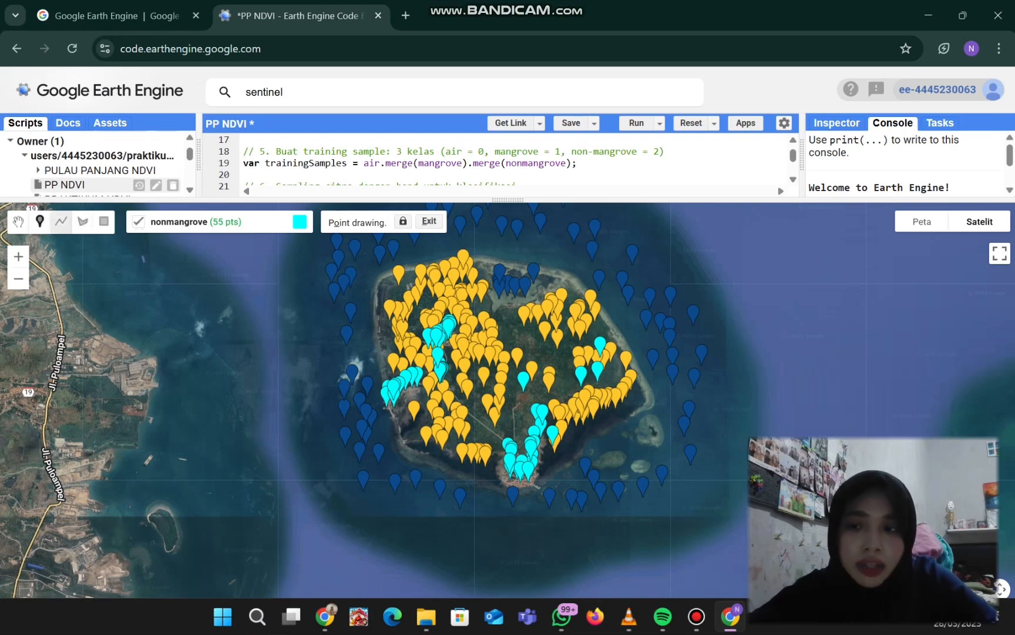
Step: Exit point drawing, run the PP NDVI script and show the map with the satellite basemap
key(Escape)
drag(531, 329, 494, 390)
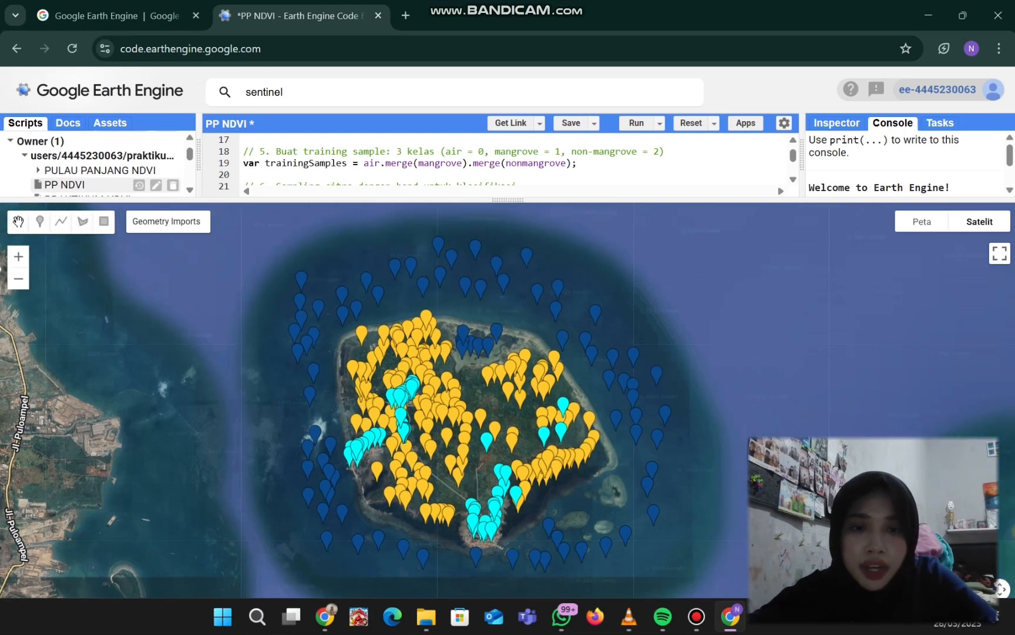
click(642, 124)
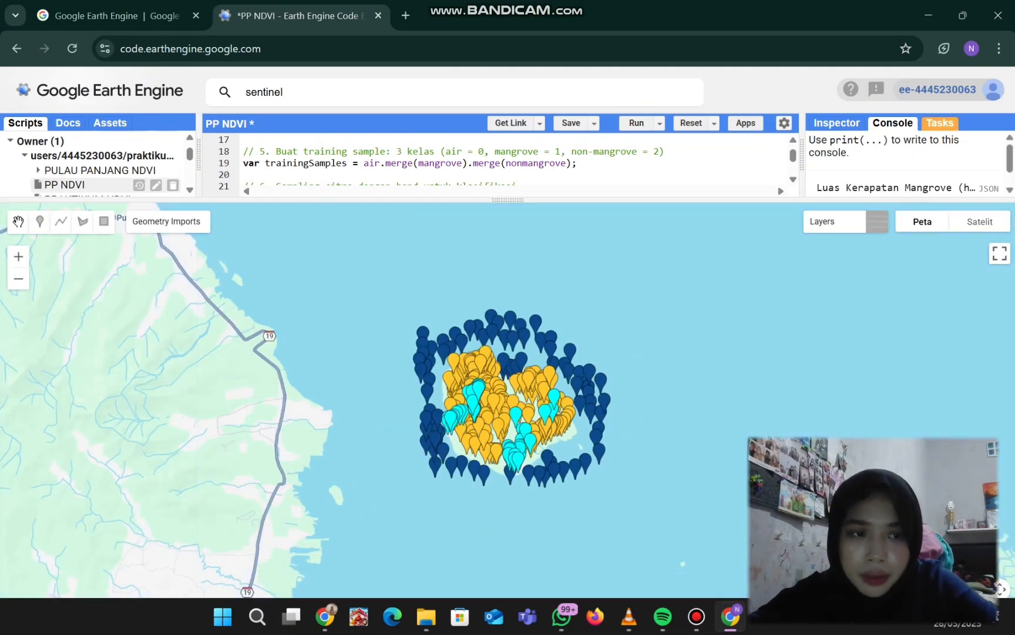
click(979, 222)
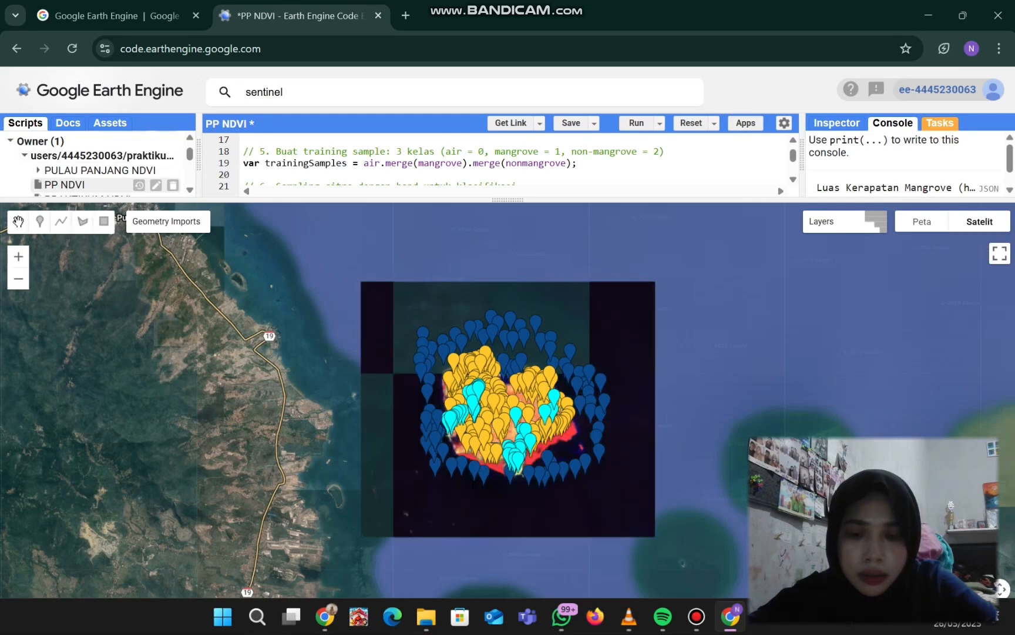
Step: Hide the air, mangrove and nonmangrove sample layers on the map
mouse_move(167, 221)
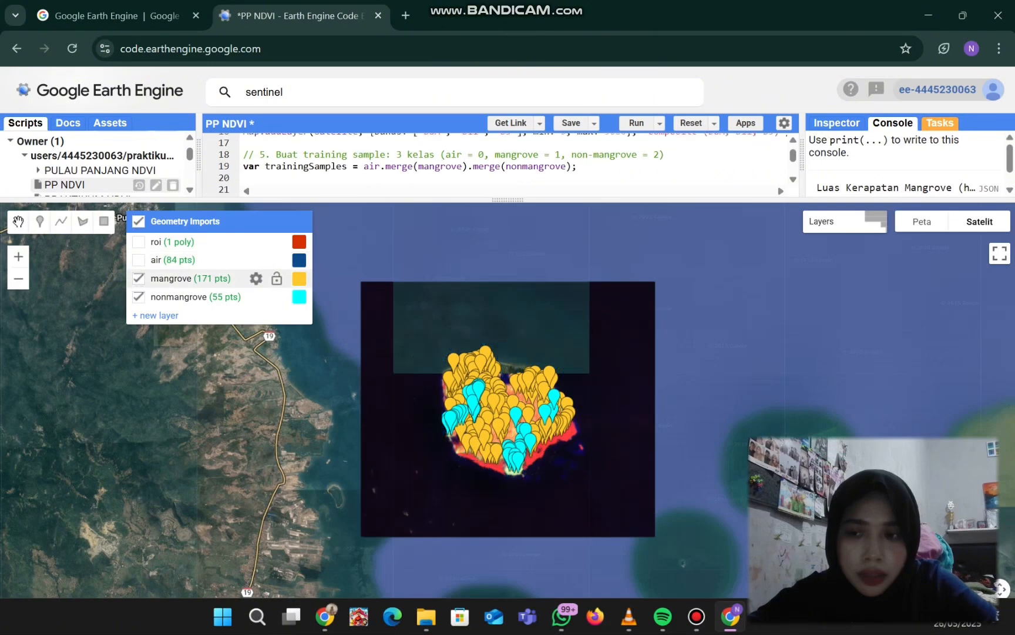
click(139, 278)
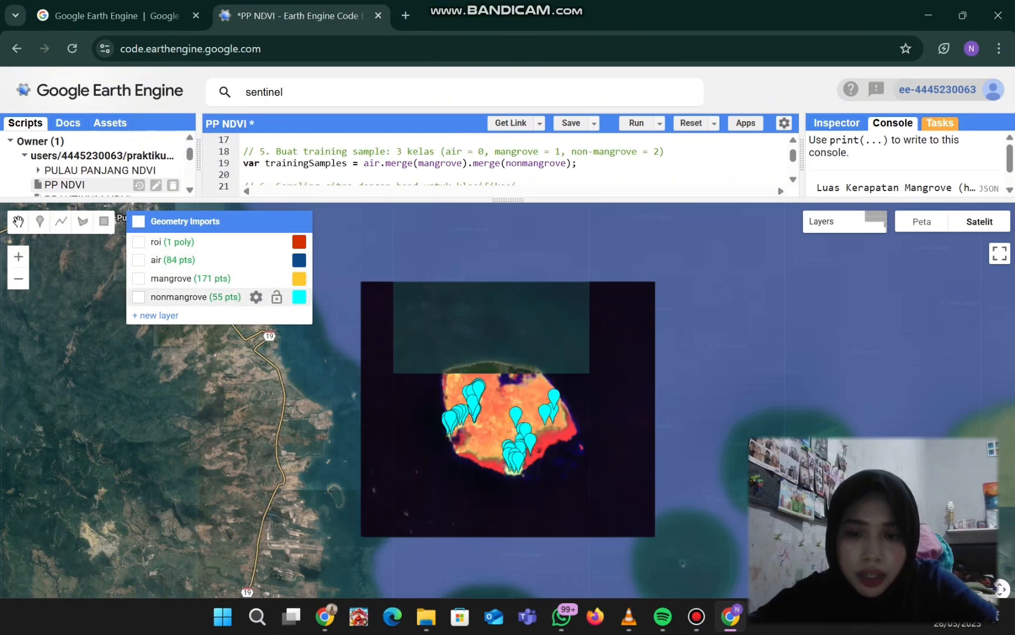
click(138, 296)
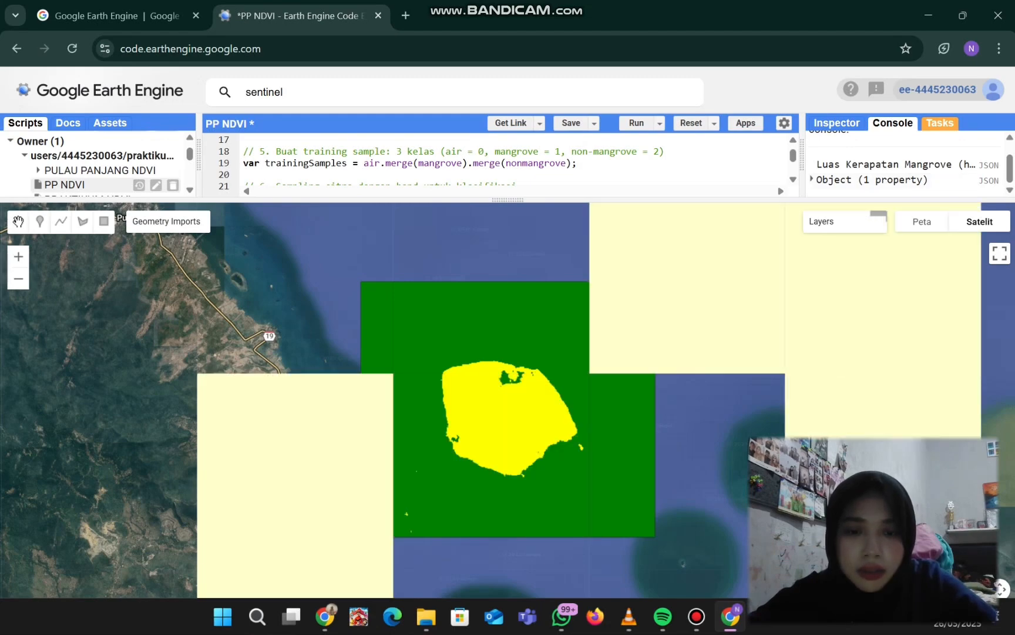
Step: Examine the classified output layers around the island on the map and the mangrove density area printed in the console
scroll(637, 378, down, 1)
scroll(648, 385, up, 1)
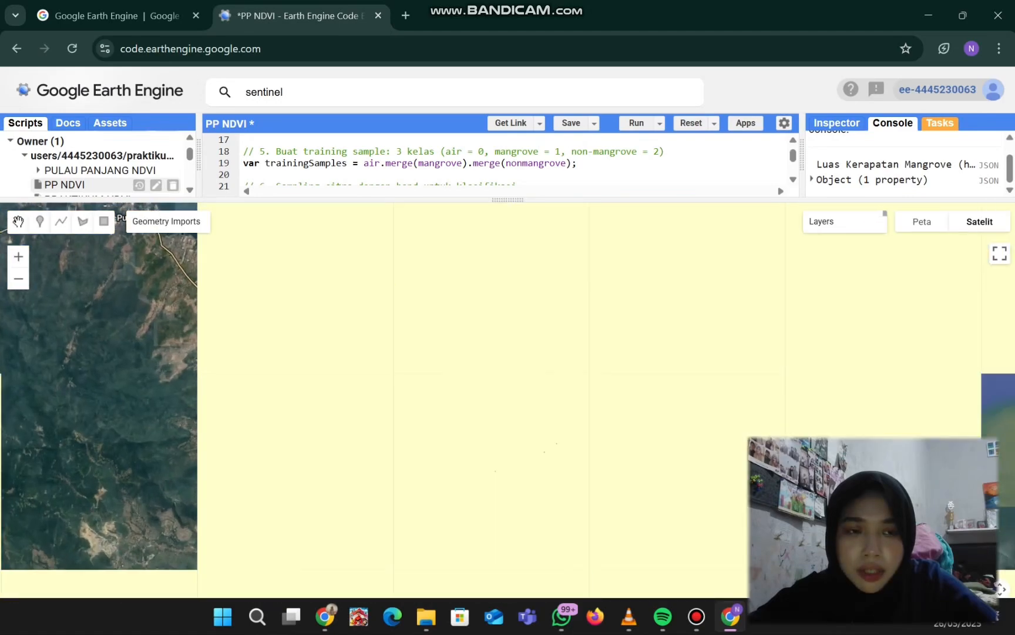
click(837, 123)
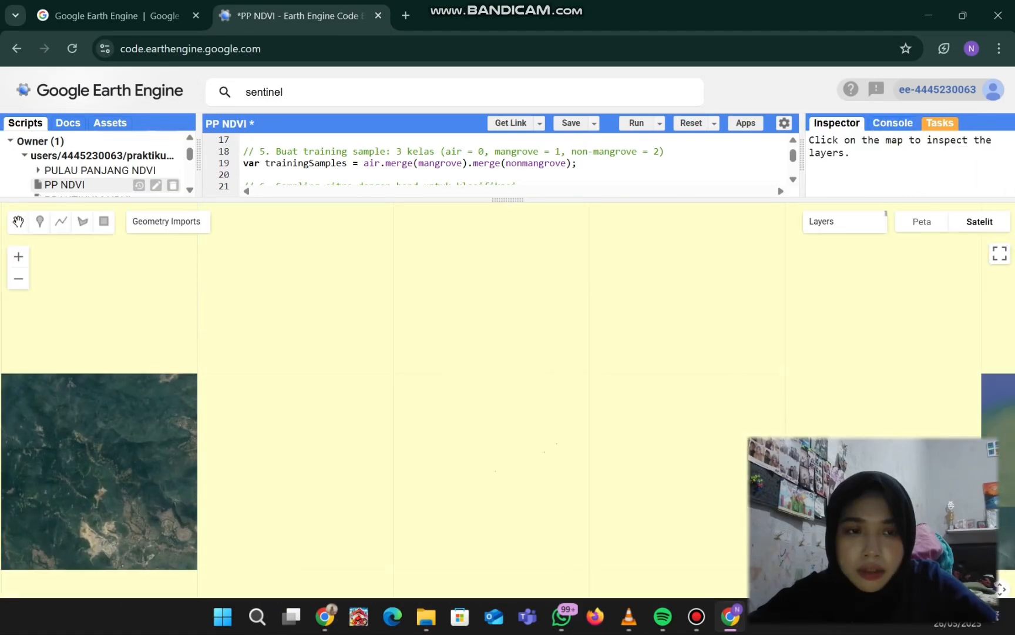
click(893, 124)
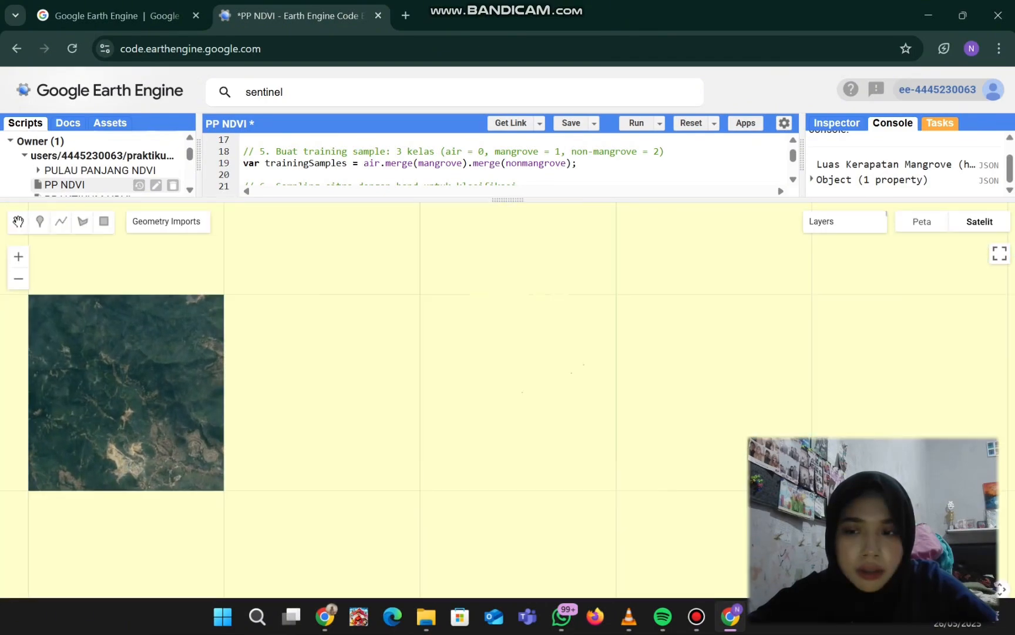
scroll(432, 390, down, 1)
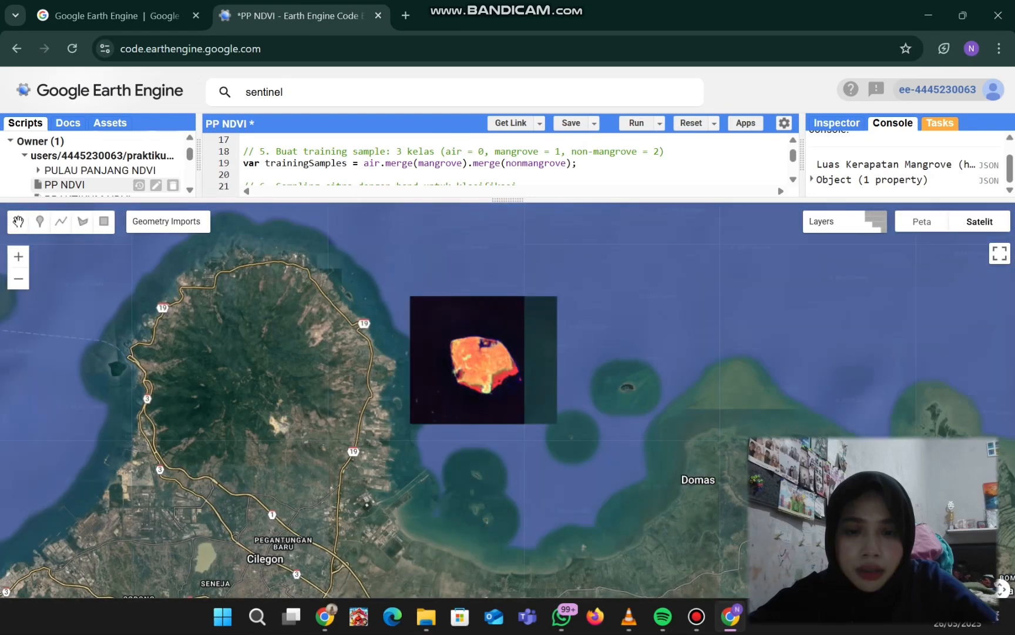